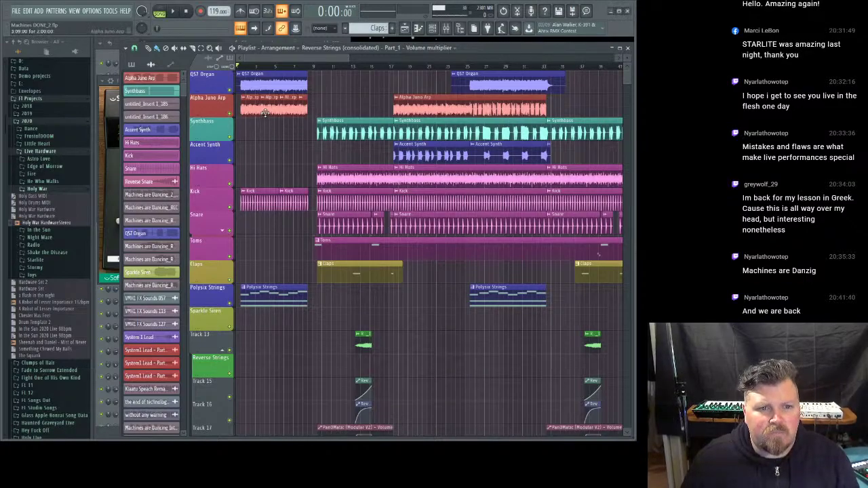
- Solo the QS7 Organ track, then re-enable the Alpha Juno Arp and Accent Synth tracks alongside it
{"action": "right_click", "coordinate": [230, 91]}
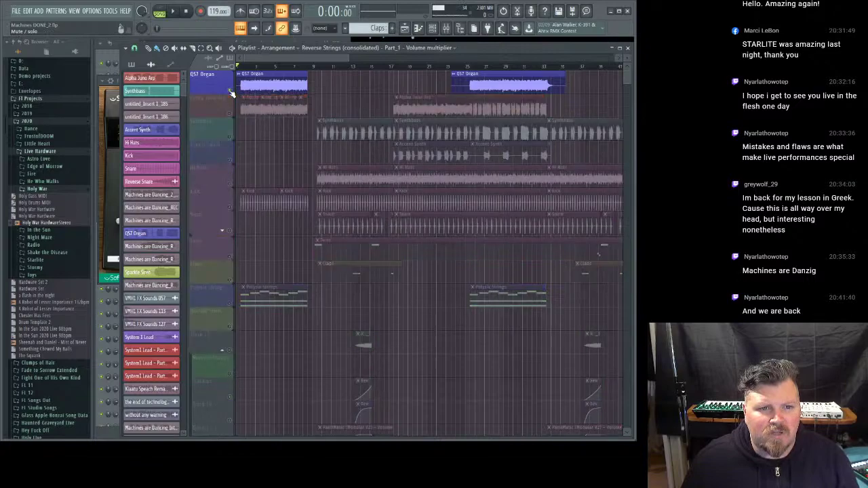
{"action": "left_click", "coordinate": [230, 116]}
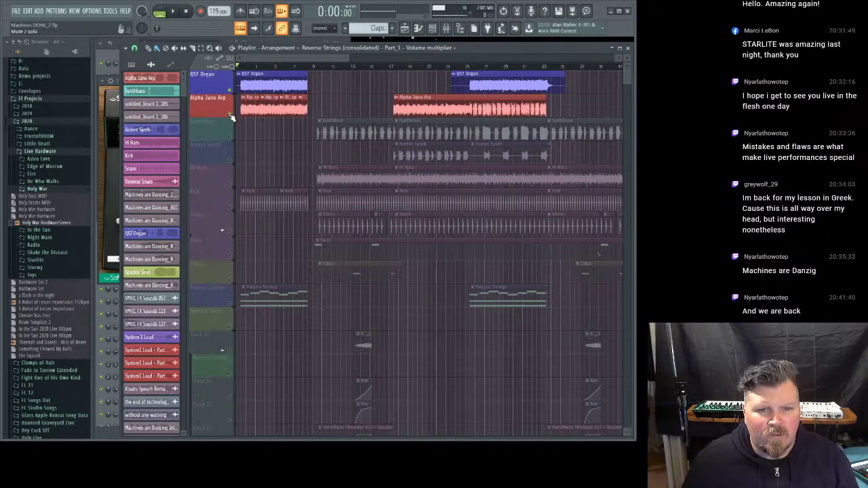
{"action": "left_click", "coordinate": [231, 161]}
{"action": "scroll", "coordinate": [231, 163], "scroll_direction": "down", "scroll_amount": 10}
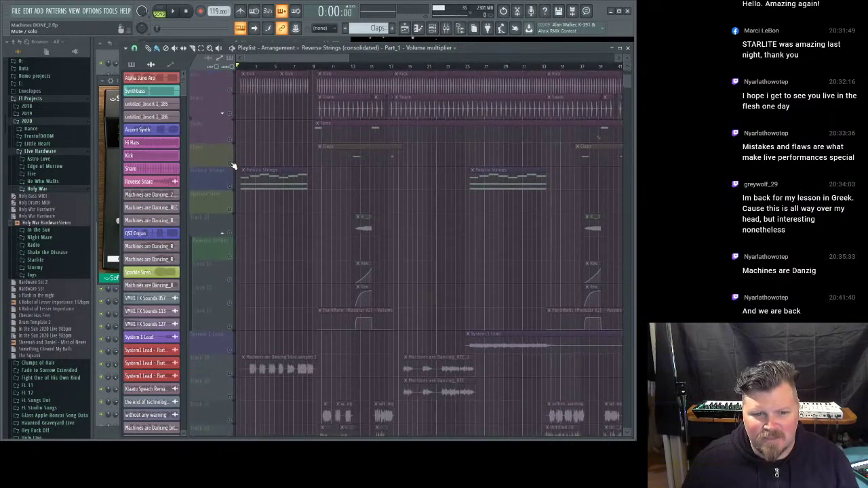
{"action": "scroll", "coordinate": [230, 165], "scroll_direction": "up", "scroll_amount": 10}
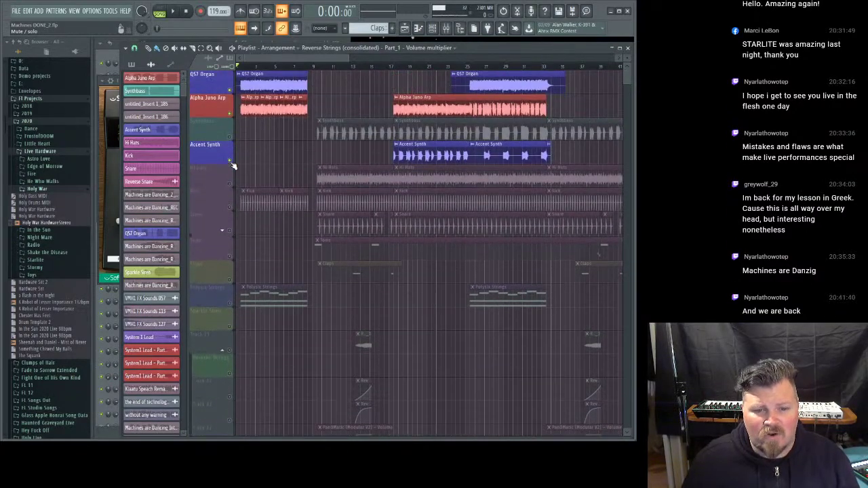
- Listen to the isolated synth tracks from the song start and from bar 17, adding Synthbass to the mix
{"action": "key", "text": "space"}
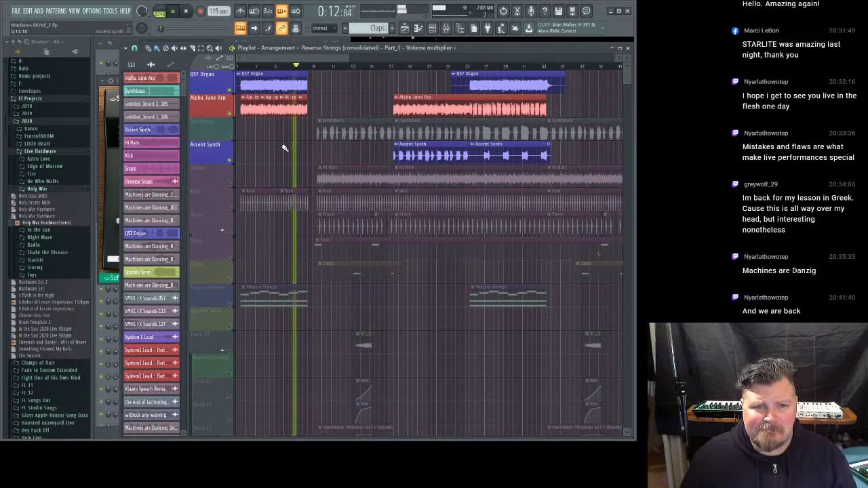
{"action": "left_click", "coordinate": [394, 68]}
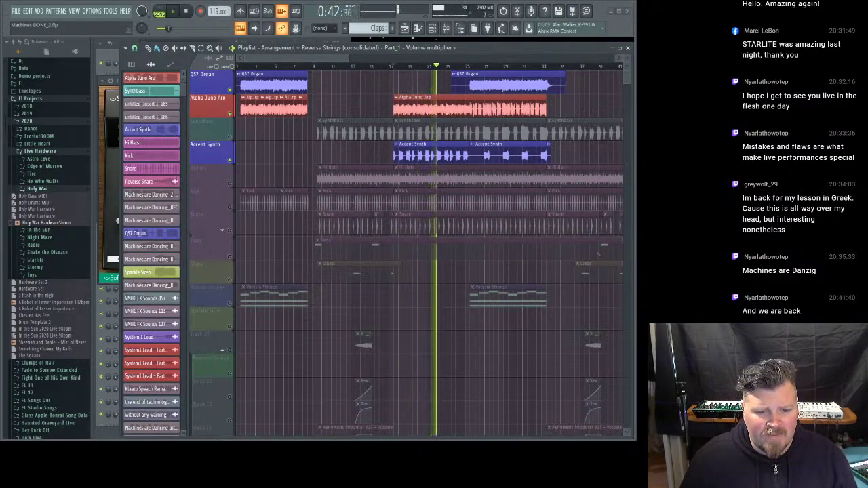
{"action": "left_click", "coordinate": [230, 137]}
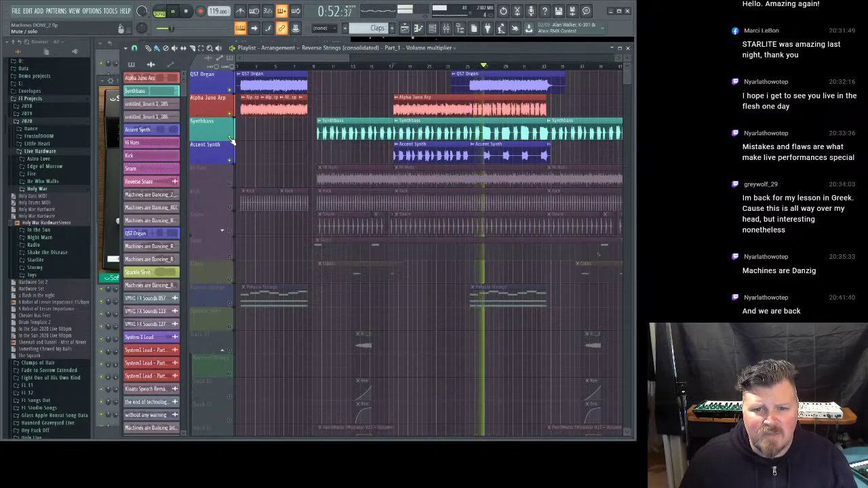
{"action": "scroll", "coordinate": [390, 69], "scroll_direction": "down", "scroll_amount": 4}
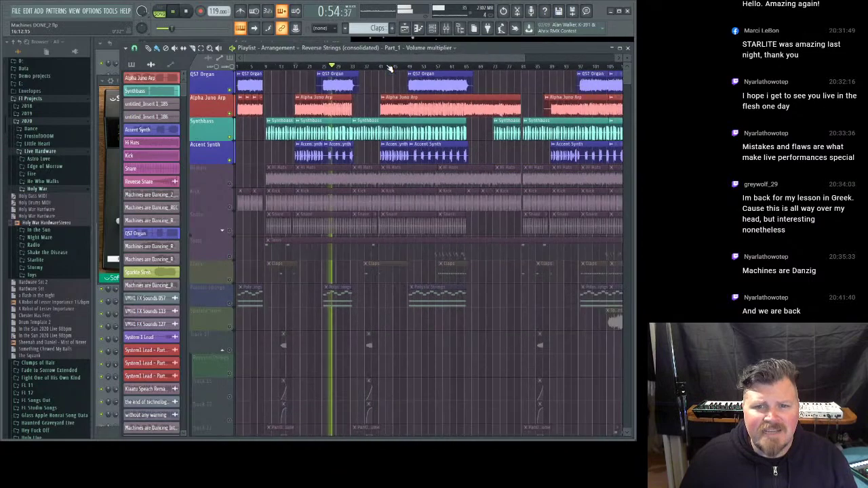
{"action": "left_click", "coordinate": [279, 66]}
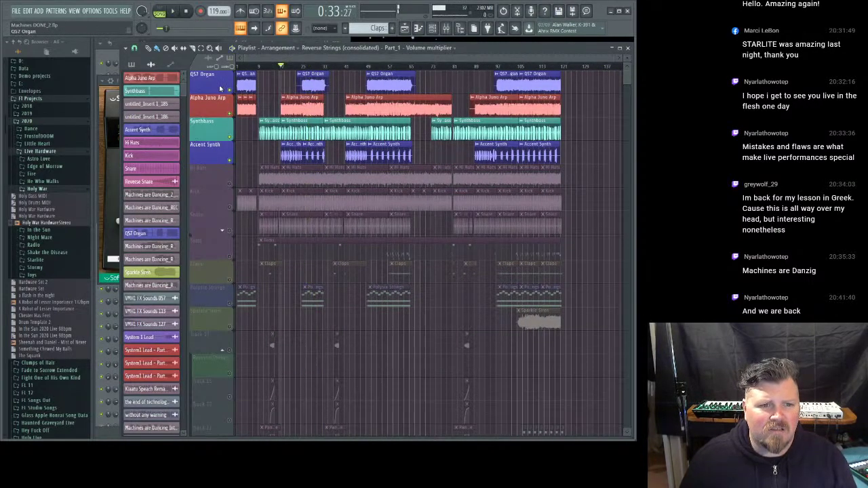
- Unmute all playlist tracks and reset the song position to the start
{"action": "right_click", "coordinate": [229, 89]}
{"action": "right_click", "coordinate": [229, 89]}
{"action": "left_click", "coordinate": [186, 11]}
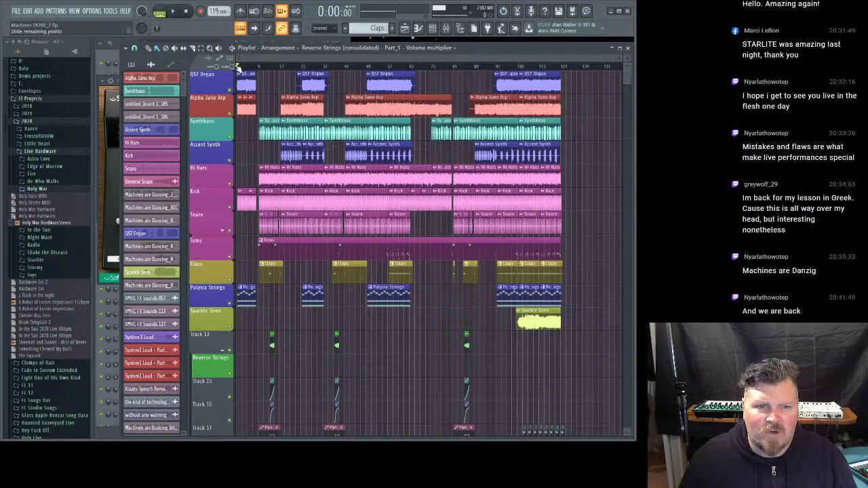
{"action": "scroll", "coordinate": [241, 68], "scroll_direction": "up", "scroll_amount": 2}
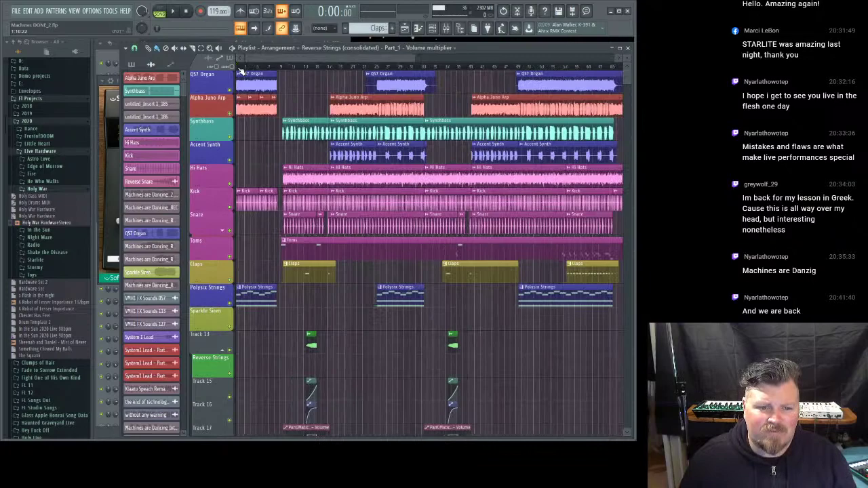
{"action": "left_click_drag", "start_coordinate": [252, 60], "coordinate": [248, 60]}
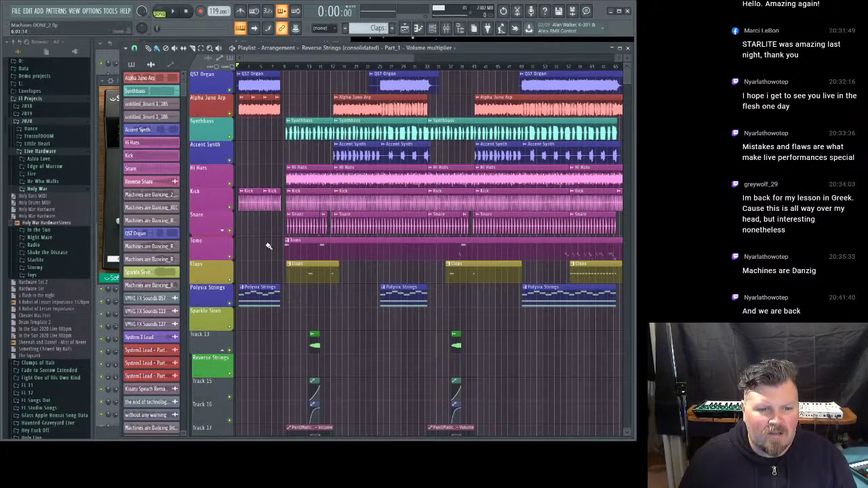
- Select the Toms pattern and audition its MaxV - SDS5 tom 3 sampler channel
{"action": "left_click", "coordinate": [310, 248]}
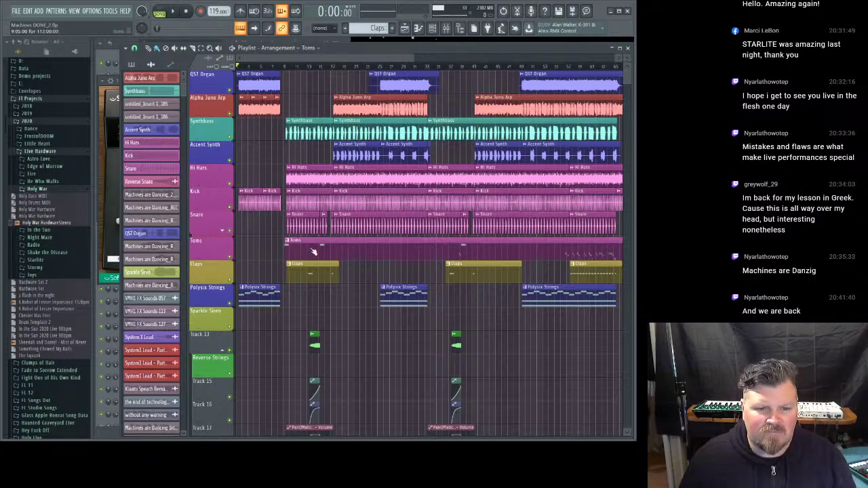
{"action": "left_click", "coordinate": [107, 58]}
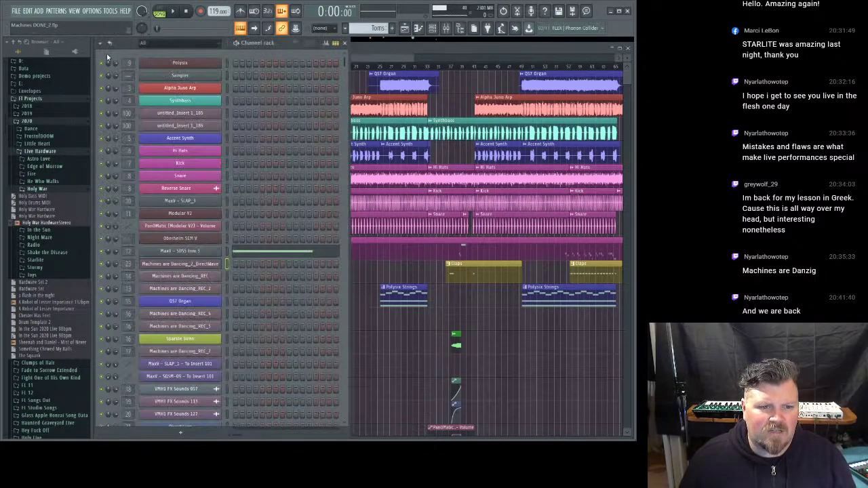
{"action": "left_click", "coordinate": [187, 251]}
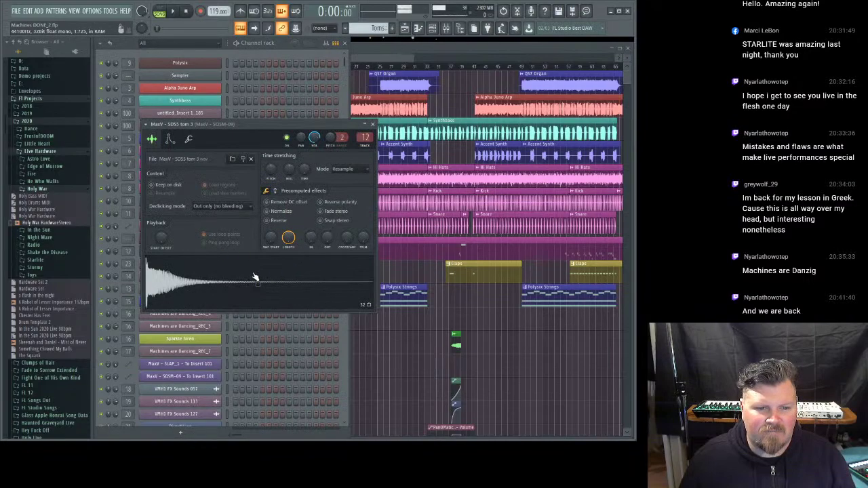
{"action": "left_click", "coordinate": [365, 64]}
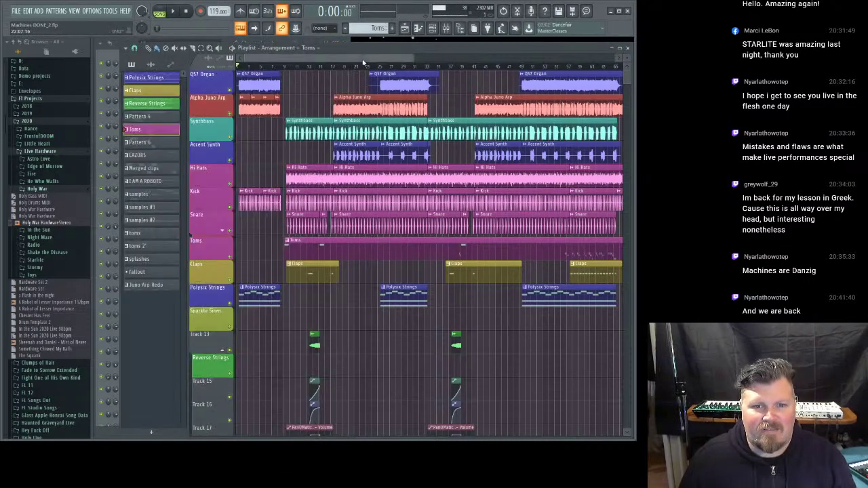
- Open the 707 multi out drum machine channel, audition its Lo, Mid and Hi Tom pads, and return to the playlist
{"action": "scroll", "coordinate": [361, 57], "scroll_direction": "right", "scroll_amount": 2}
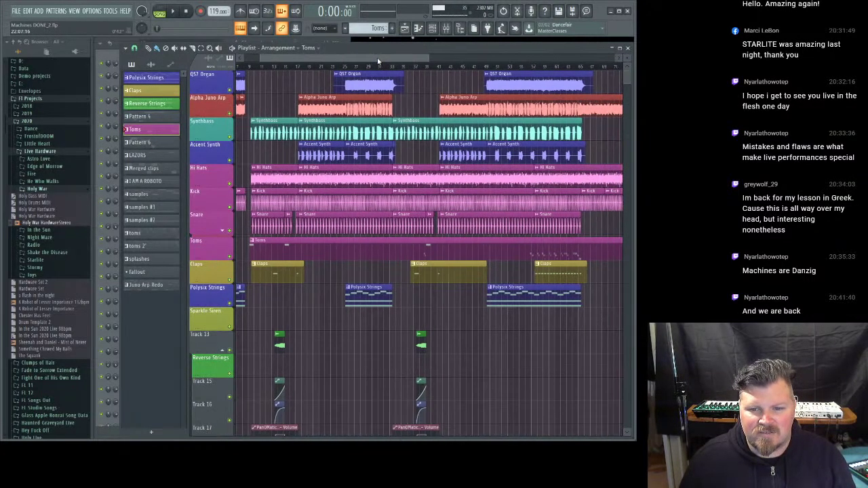
{"action": "scroll", "coordinate": [348, 58], "scroll_direction": "left", "scroll_amount": 2}
{"action": "key", "text": "F6"}
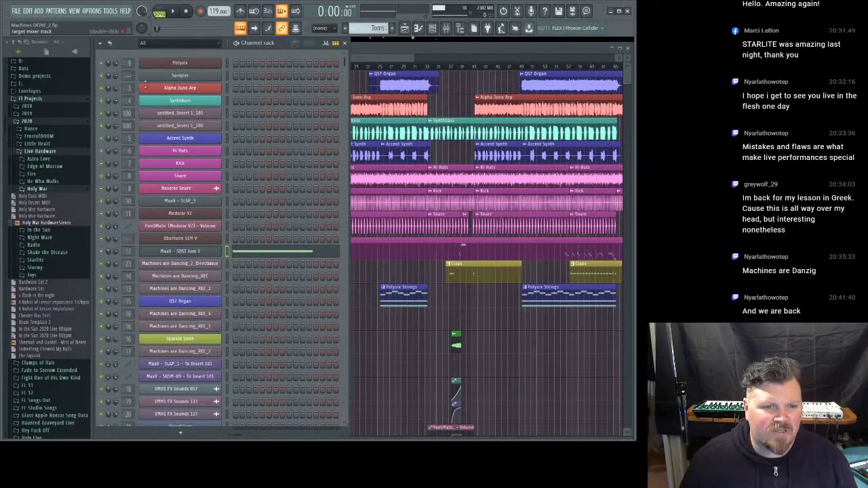
{"action": "scroll", "coordinate": [292, 214], "scroll_direction": "down", "scroll_amount": 6}
{"action": "scroll", "coordinate": [293, 218], "scroll_direction": "down", "scroll_amount": 3}
{"action": "left_click", "coordinate": [192, 239]}
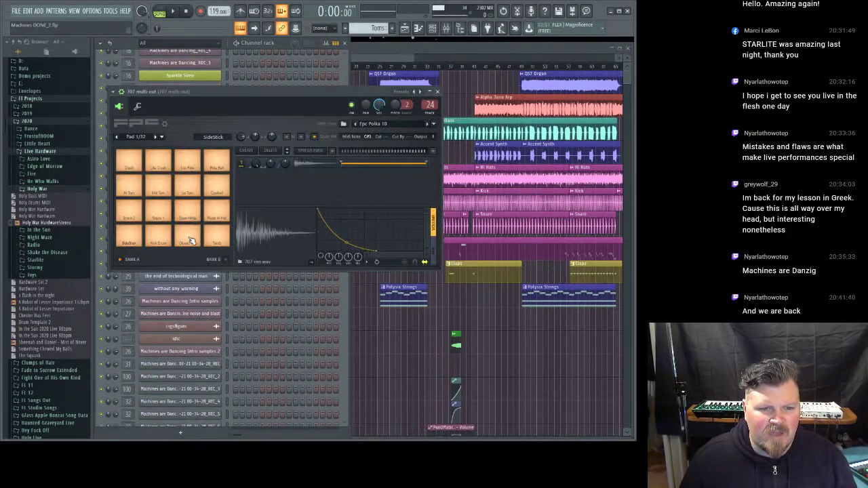
{"action": "left_click", "coordinate": [190, 191]}
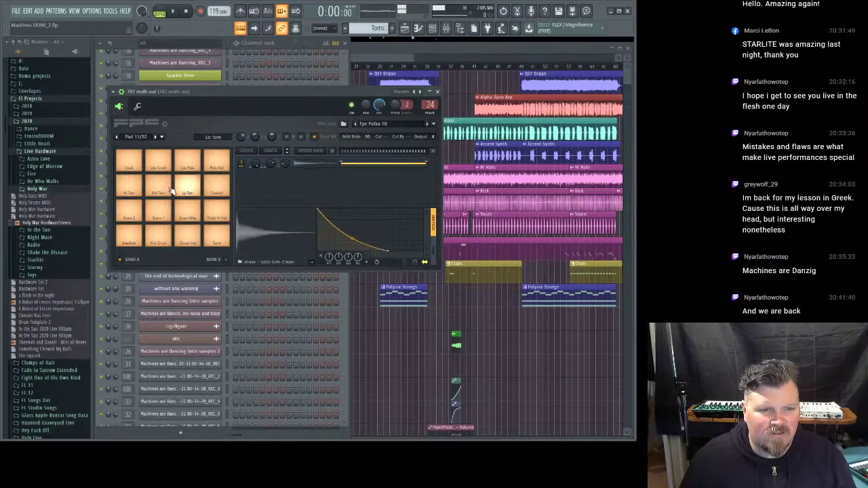
{"action": "left_click", "coordinate": [160, 190]}
{"action": "left_click", "coordinate": [137, 190]}
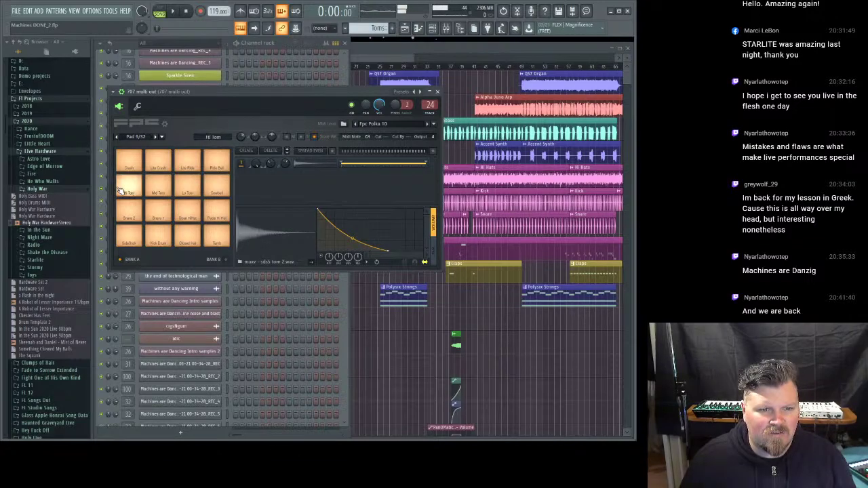
{"action": "left_click", "coordinate": [169, 191]}
{"action": "left_click", "coordinate": [437, 91]}
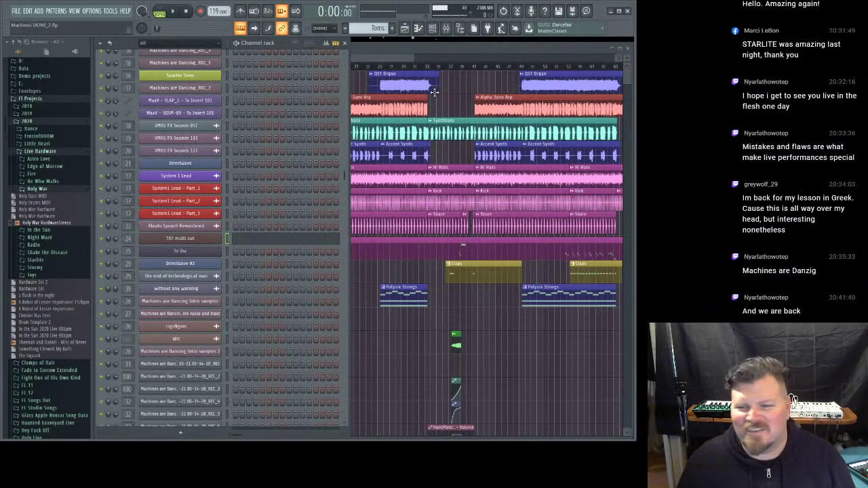
{"action": "left_click", "coordinate": [367, 62]}
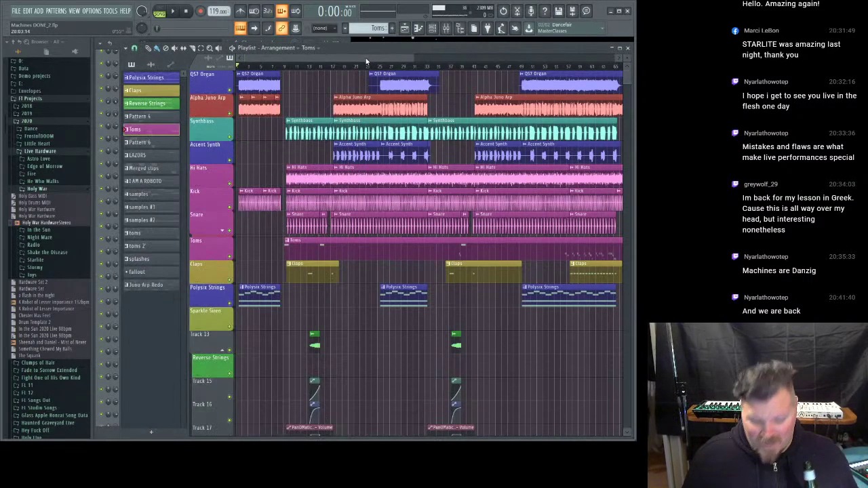
- Play the full arrangement from the start into the drum entry at bar 9, and stop playback
{"action": "key", "text": "space"}
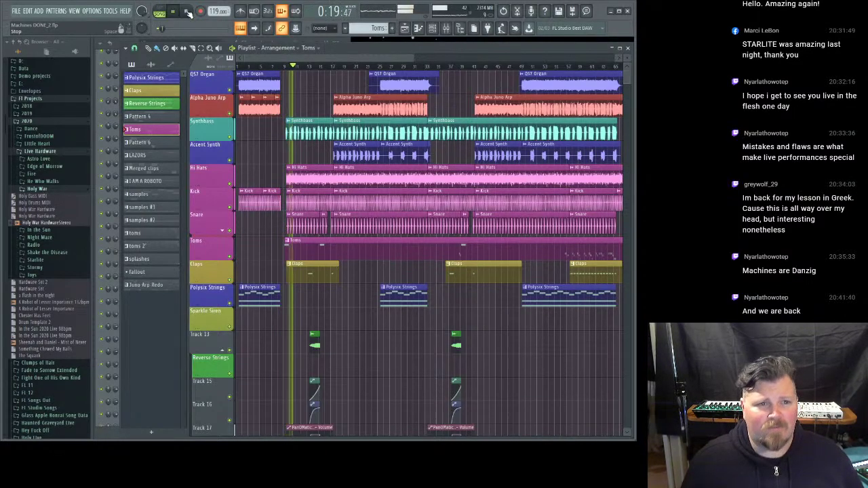
{"action": "left_click", "coordinate": [188, 13]}
- Look over the sample clips on Tracks 19 to 29 and mute Track 22
{"action": "scroll", "coordinate": [303, 73], "scroll_direction": "down", "scroll_amount": 4}
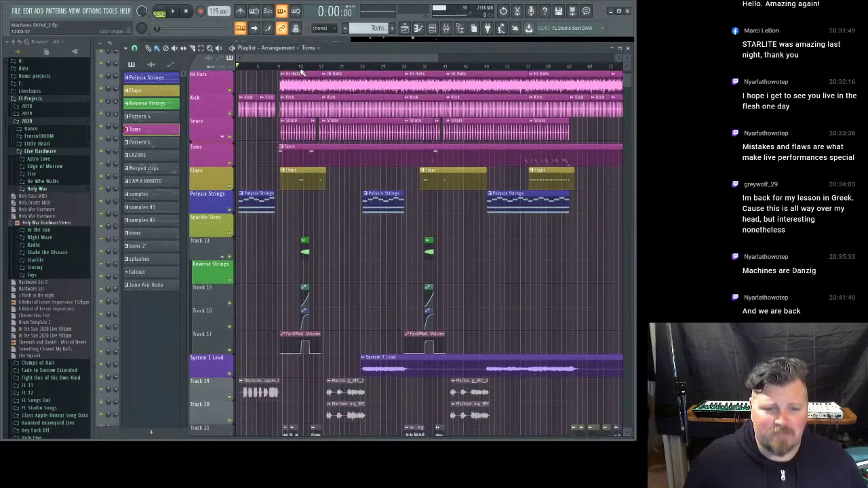
{"action": "scroll", "coordinate": [290, 177], "scroll_direction": "down", "scroll_amount": 15}
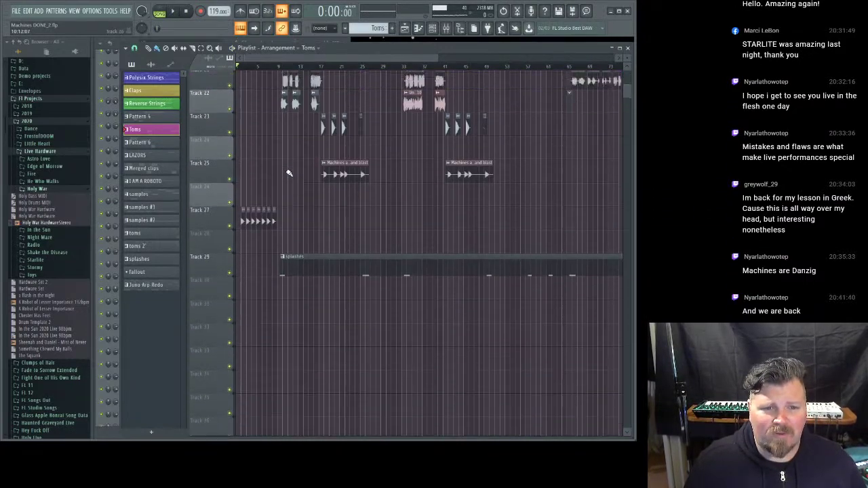
{"action": "scroll", "coordinate": [289, 173], "scroll_direction": "up", "scroll_amount": 2}
{"action": "scroll", "coordinate": [285, 71], "scroll_direction": "up", "scroll_amount": 5}
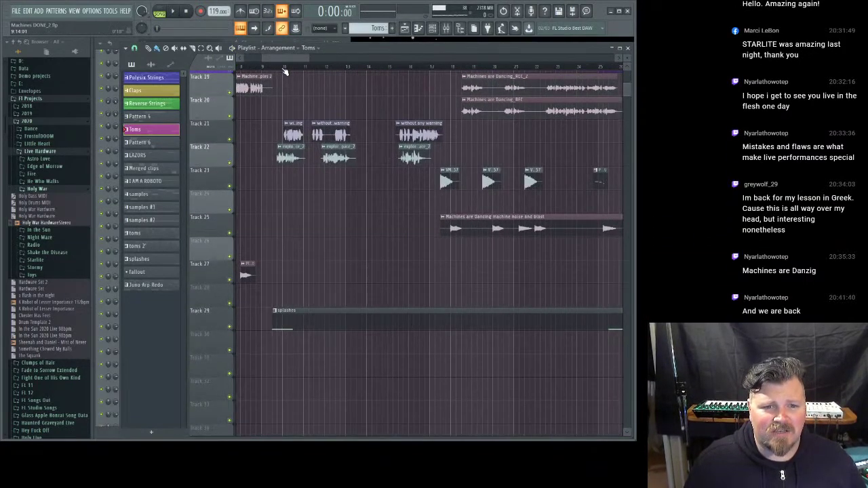
{"action": "scroll", "coordinate": [285, 71], "scroll_direction": "down", "scroll_amount": 8}
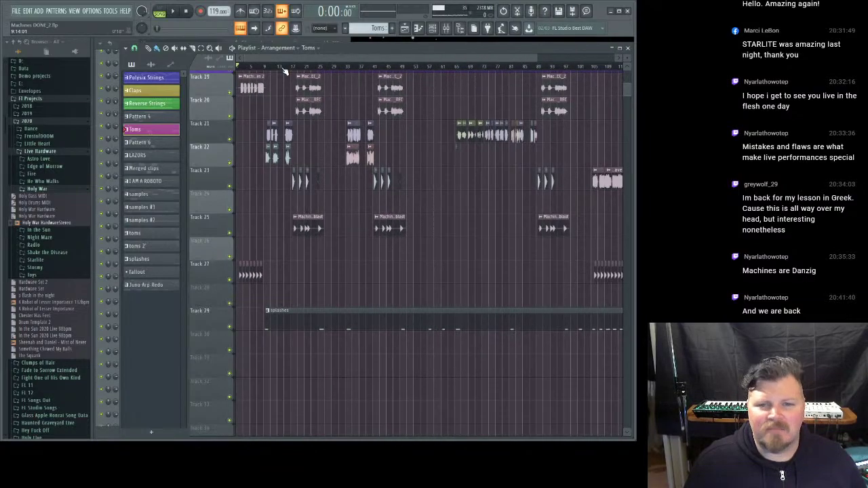
{"action": "scroll", "coordinate": [285, 71], "scroll_direction": "down", "scroll_amount": 2}
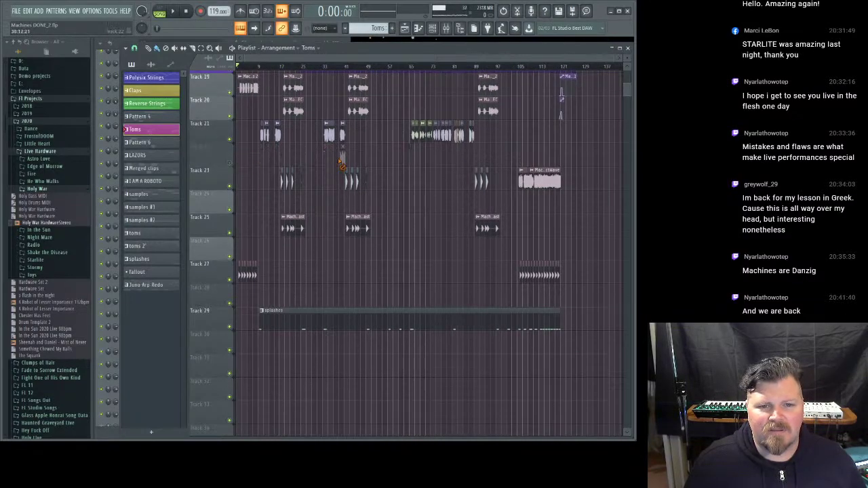
- Play the arrangement from bar 9 to hear the voice samples on Track 21 without Track 22
{"action": "left_click", "coordinate": [258, 65]}
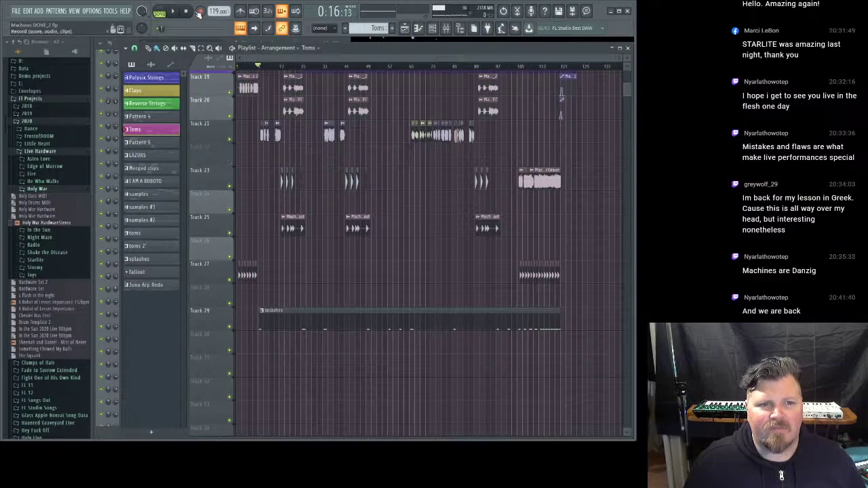
{"action": "key", "text": "space"}
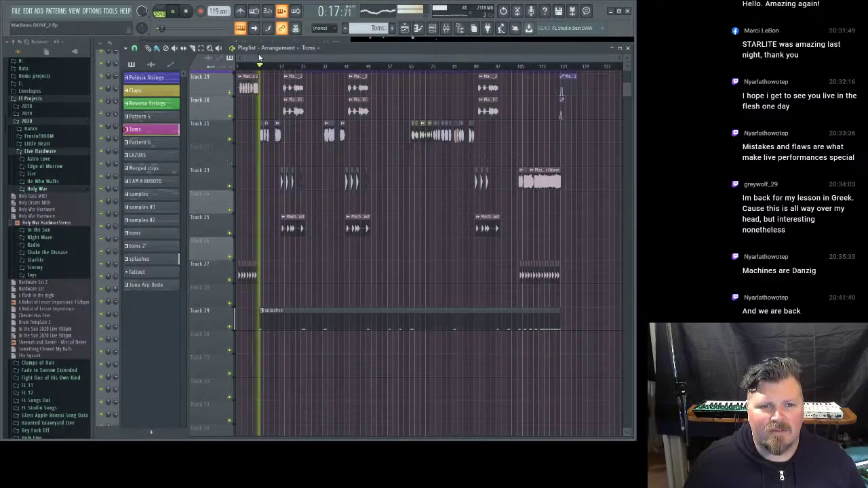
{"action": "scroll", "coordinate": [256, 58], "scroll_direction": "up", "scroll_amount": 3}
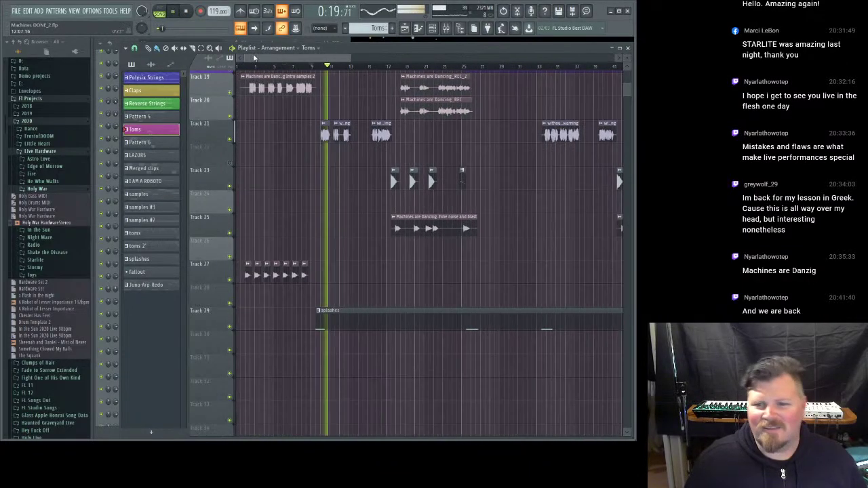
{"action": "scroll", "coordinate": [347, 71], "scroll_direction": "down", "scroll_amount": 1}
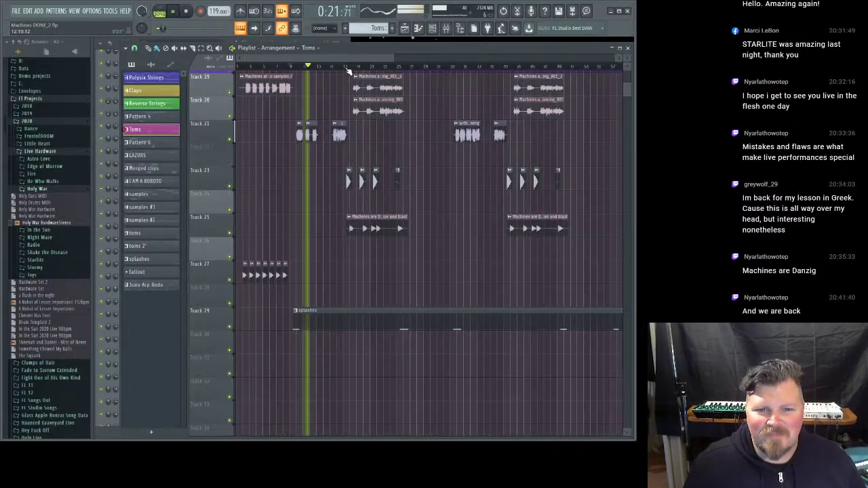
{"action": "scroll", "coordinate": [348, 71], "scroll_direction": "up", "scroll_amount": 2}
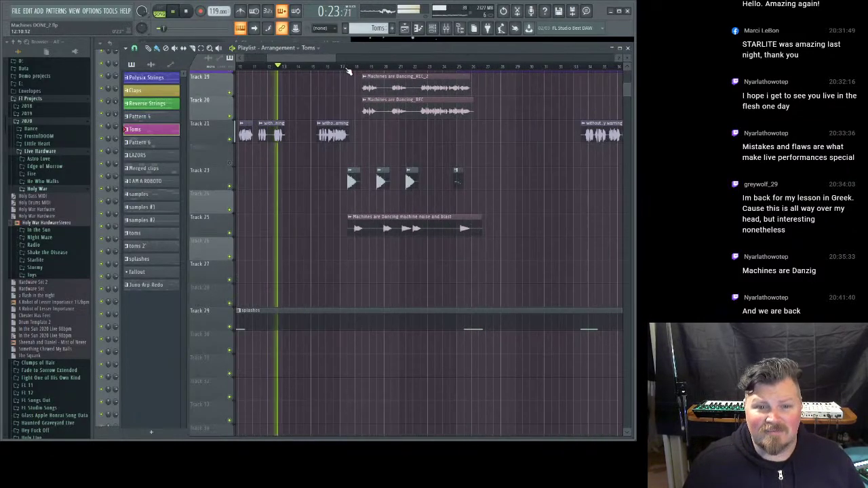
{"action": "scroll", "coordinate": [347, 70], "scroll_direction": "down", "scroll_amount": 2}
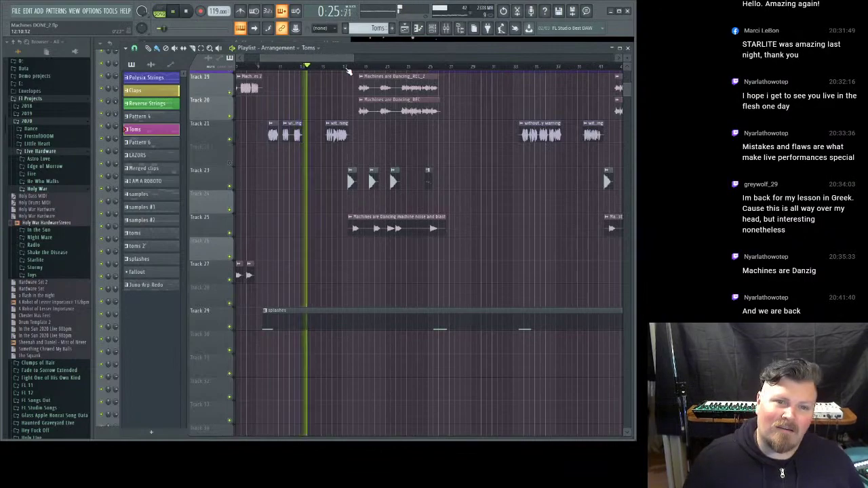
- Follow the running playback across the drum, synth and sample tracks up to the Track 19 and 20 recordings, and stop it
{"action": "scroll", "coordinate": [333, 106], "scroll_direction": "up", "scroll_amount": 6}
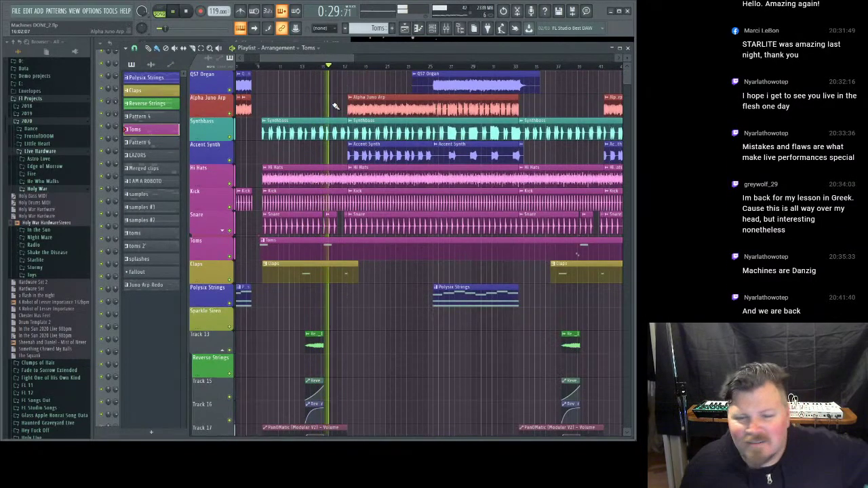
{"action": "scroll", "coordinate": [366, 163], "scroll_direction": "down", "scroll_amount": 4}
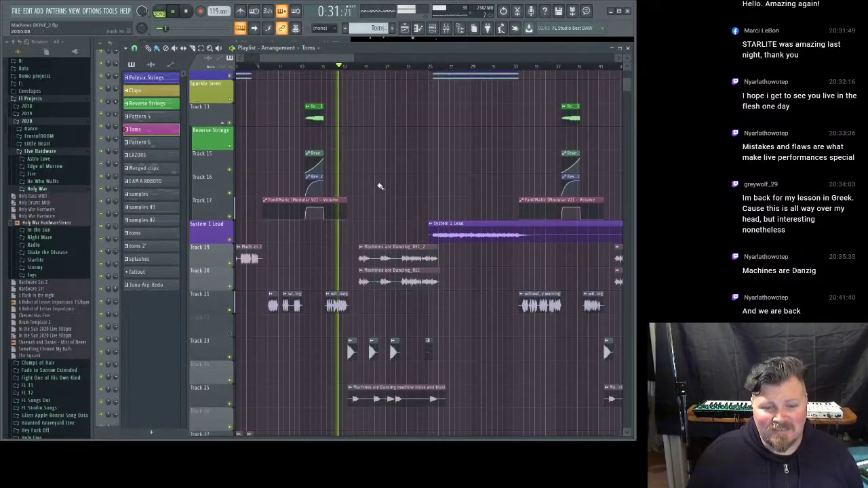
{"action": "scroll", "coordinate": [380, 186], "scroll_direction": "down", "scroll_amount": 1}
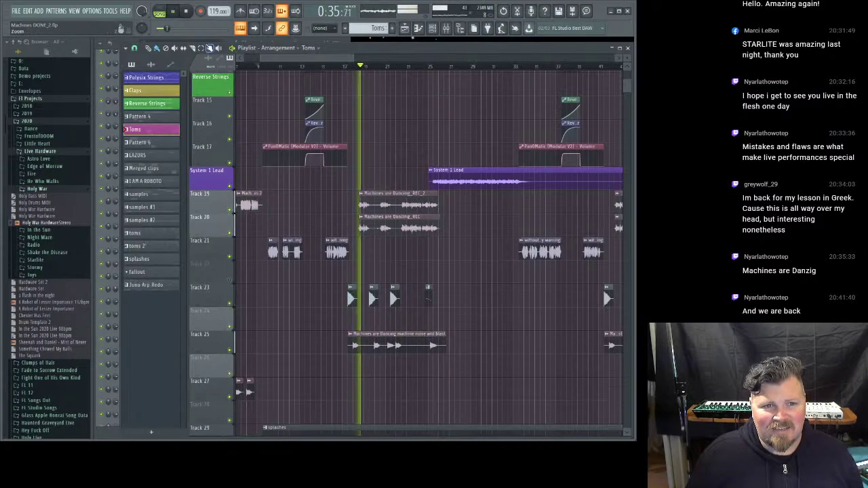
{"action": "key", "text": "space"}
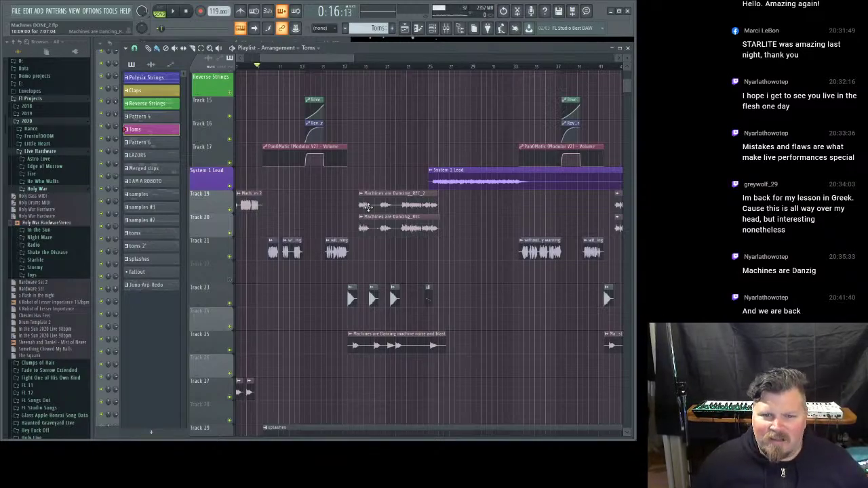
- Examine how the intro and bar 9 entry are laid out across the synth, drum, reverse strings and voice sample tracks
{"action": "scroll", "coordinate": [359, 75], "scroll_direction": "down", "scroll_amount": 4}
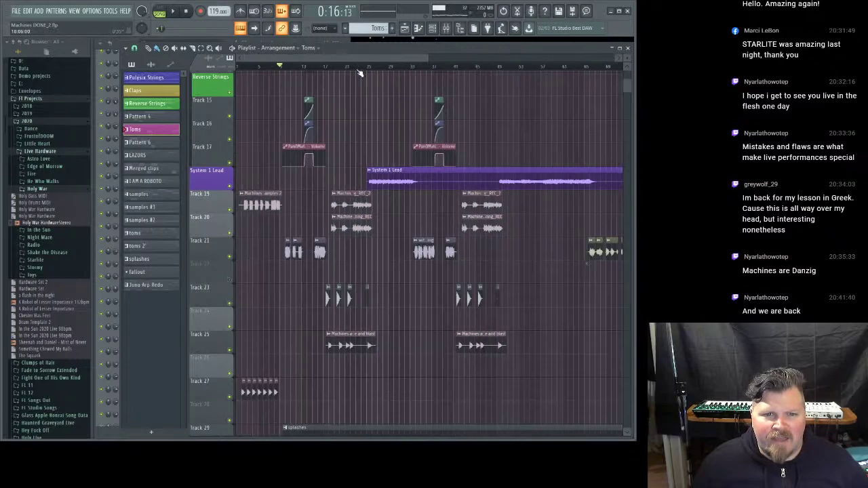
{"action": "scroll", "coordinate": [310, 129], "scroll_direction": "up", "scroll_amount": 3}
{"action": "scroll", "coordinate": [309, 129], "scroll_direction": "up", "scroll_amount": 3}
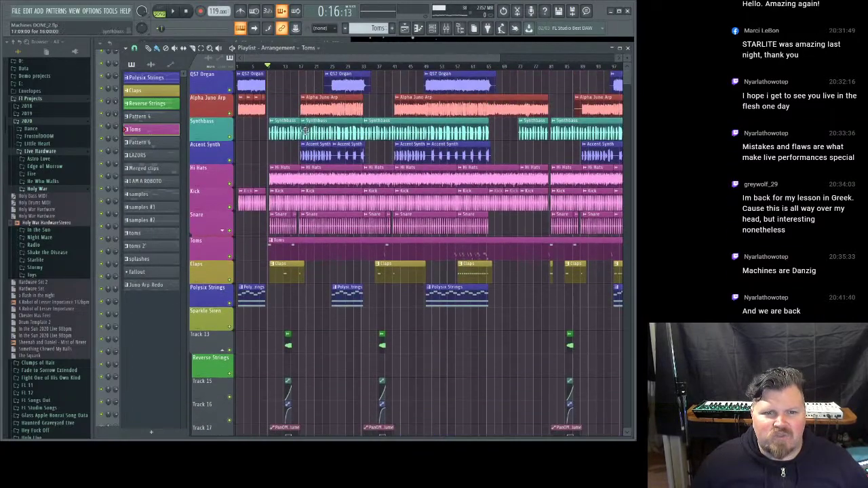
{"action": "scroll", "coordinate": [273, 71], "scroll_direction": "up", "scroll_amount": 5}
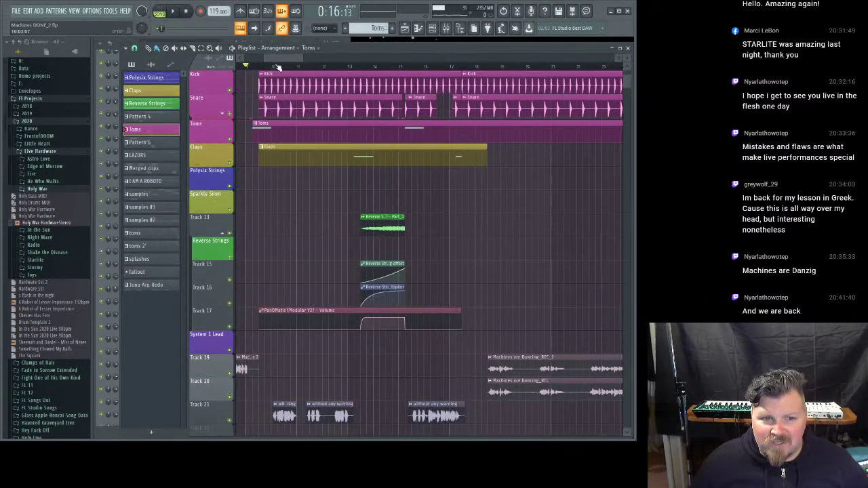
{"action": "scroll", "coordinate": [325, 69], "scroll_direction": "down", "scroll_amount": 2}
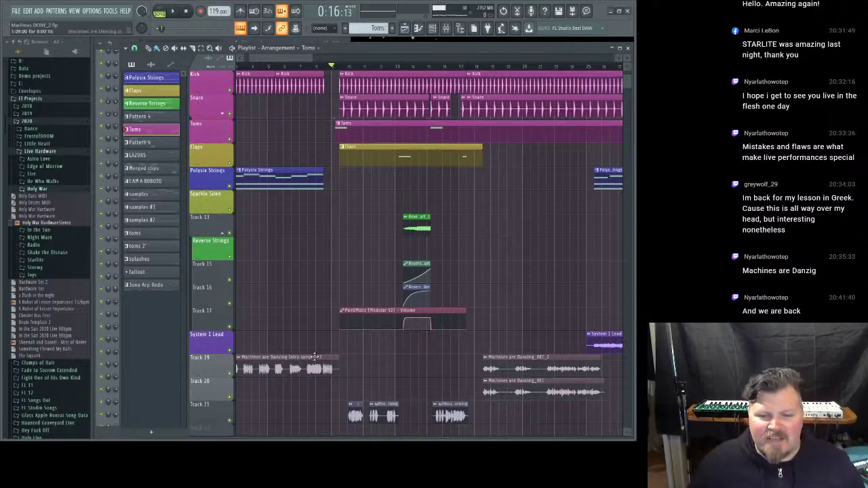
{"action": "scroll", "coordinate": [318, 353], "scroll_direction": "down", "scroll_amount": 4}
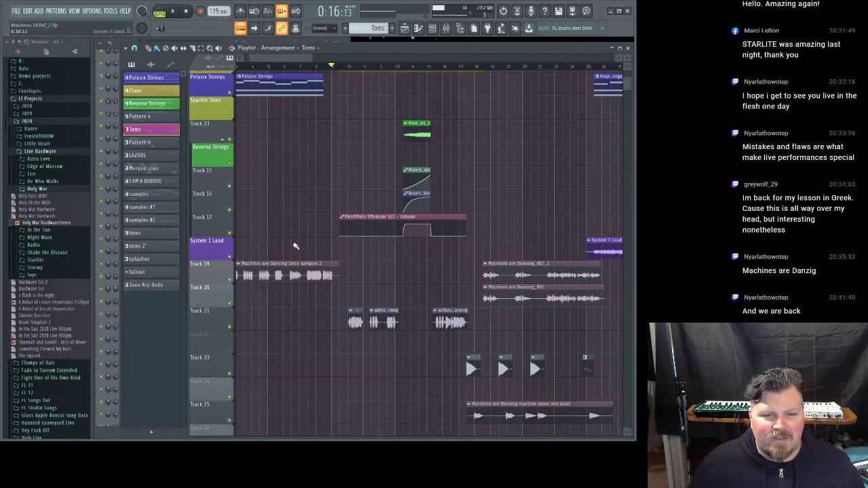
{"action": "scroll", "coordinate": [284, 68], "scroll_direction": "down", "scroll_amount": 2}
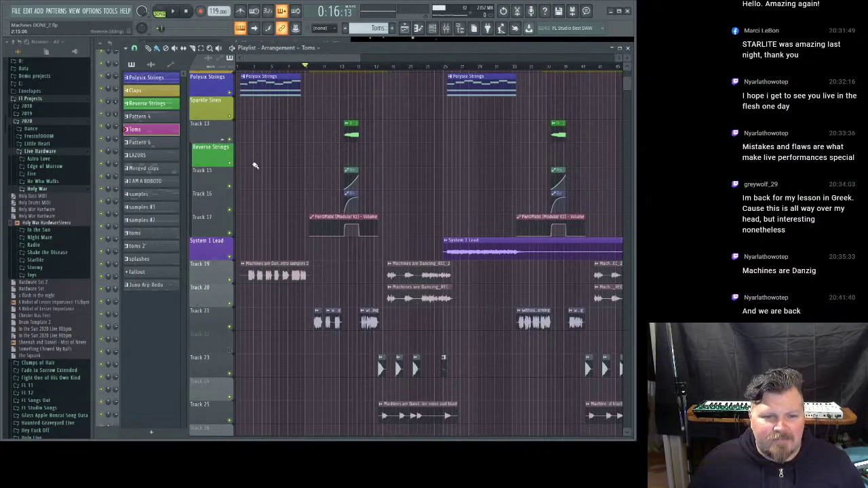
{"action": "scroll", "coordinate": [249, 187], "scroll_direction": "up", "scroll_amount": 2}
- Look over the sample and splashes clips on Tracks 19 to 29 and the System 1 Lead clip above them
{"action": "scroll", "coordinate": [251, 188], "scroll_direction": "down", "scroll_amount": 10}
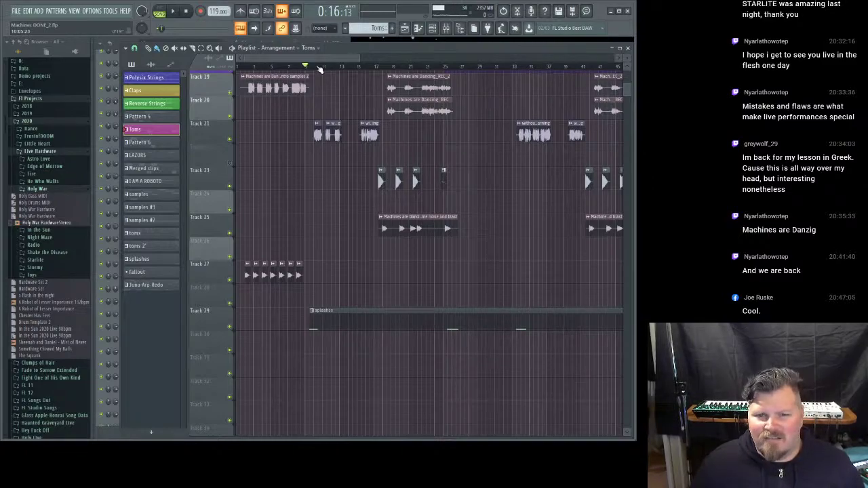
{"action": "scroll", "coordinate": [320, 70], "scroll_direction": "up", "scroll_amount": 2}
{"action": "scroll", "coordinate": [320, 70], "scroll_direction": "down", "scroll_amount": 2}
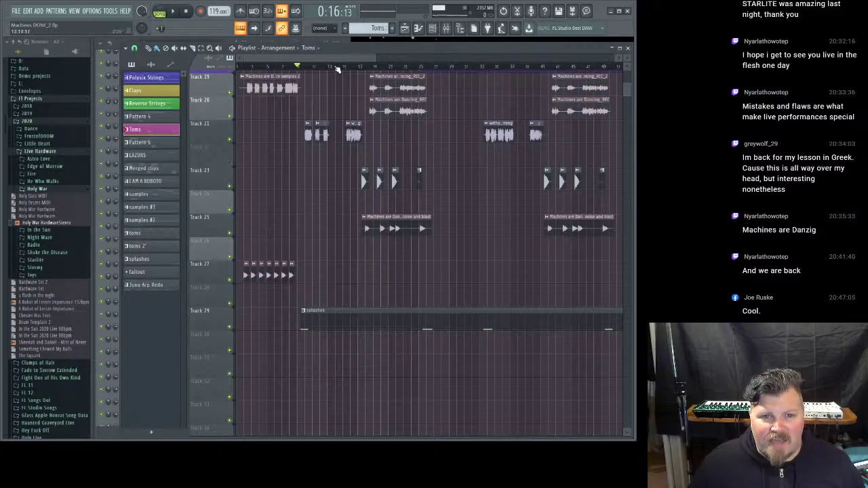
{"action": "scroll", "coordinate": [334, 70], "scroll_direction": "down", "scroll_amount": 1}
{"action": "scroll", "coordinate": [393, 170], "scroll_direction": "up", "scroll_amount": 4}
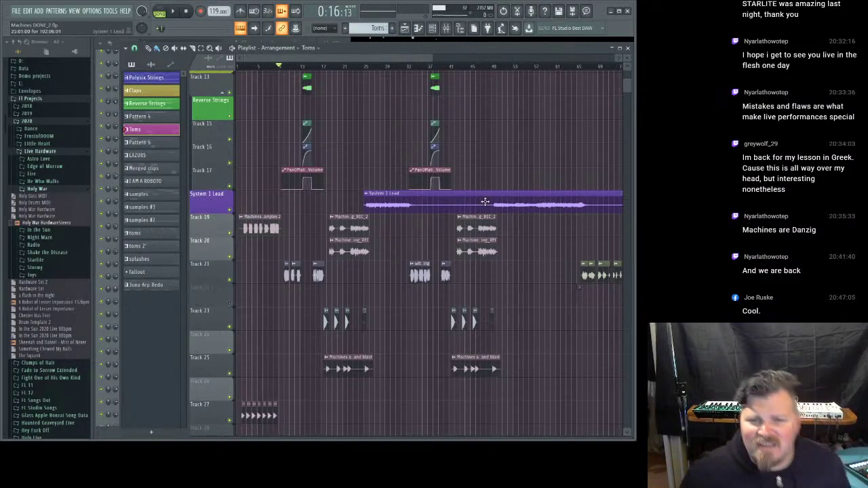
{"action": "mouse_move", "coordinate": [397, 58]}
{"action": "left_mouse_down"}
{"action": "mouse_move", "coordinate": [566, 57]}
{"action": "mouse_move", "coordinate": [401, 59]}
{"action": "left_mouse_up"}
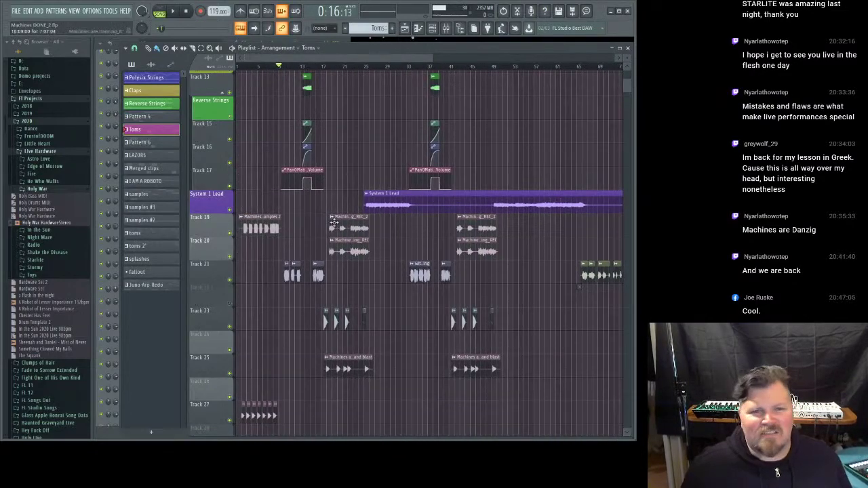
- Collapse the Reverse Strings and automation tracks grouped under Track 13
{"action": "scroll", "coordinate": [329, 217], "scroll_direction": "up", "scroll_amount": 5}
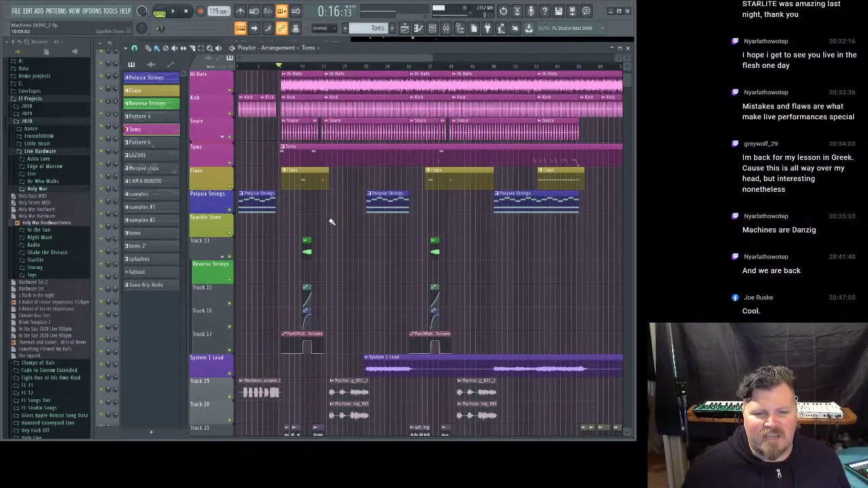
{"action": "scroll", "coordinate": [329, 221], "scroll_direction": "down", "scroll_amount": 2}
{"action": "left_click", "coordinate": [224, 214]}
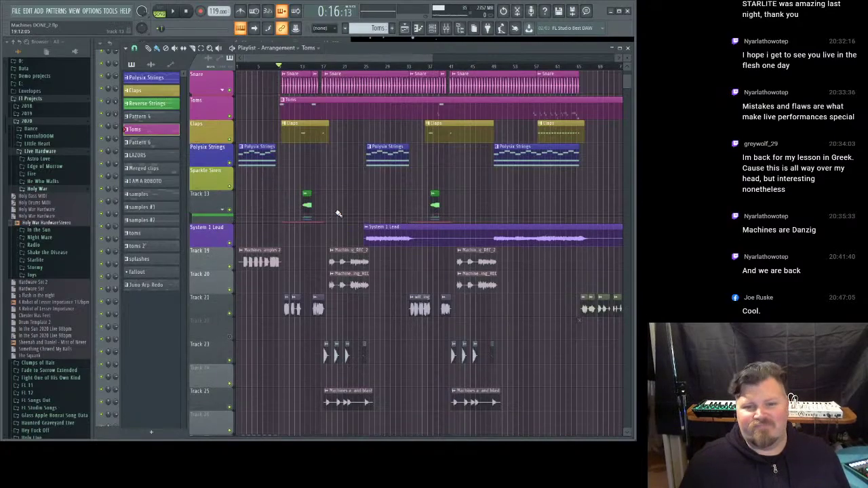
{"action": "scroll", "coordinate": [346, 180], "scroll_direction": "up", "scroll_amount": 6}
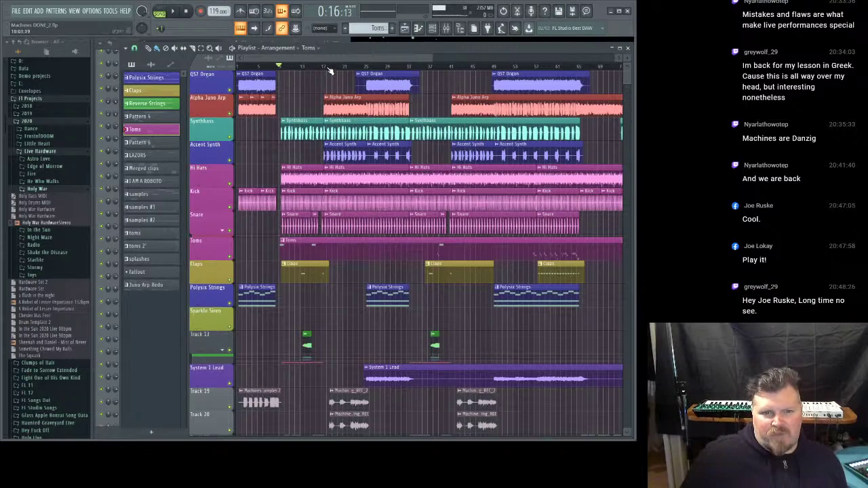
- Return the playback position to the start of the song and play the full arrangement
{"action": "scroll", "coordinate": [328, 69], "scroll_direction": "down", "scroll_amount": 2}
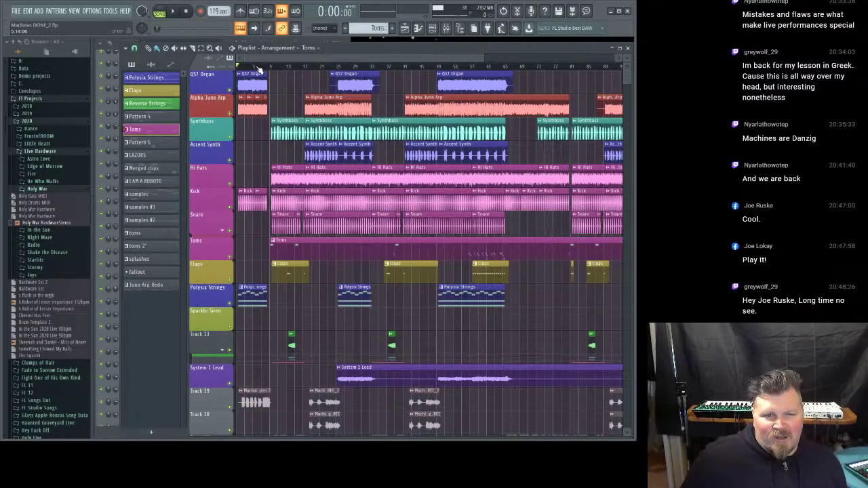
{"action": "scroll", "coordinate": [238, 69], "scroll_direction": "up", "scroll_amount": 4}
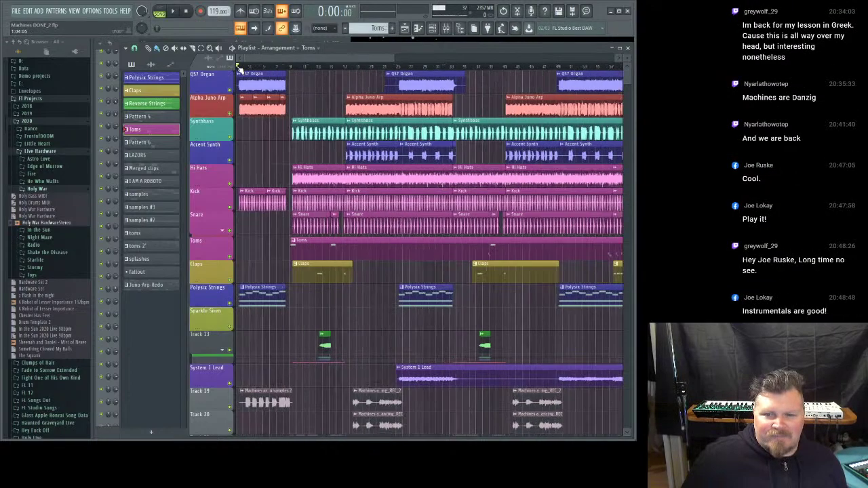
{"action": "scroll", "coordinate": [238, 69], "scroll_direction": "down", "scroll_amount": 2}
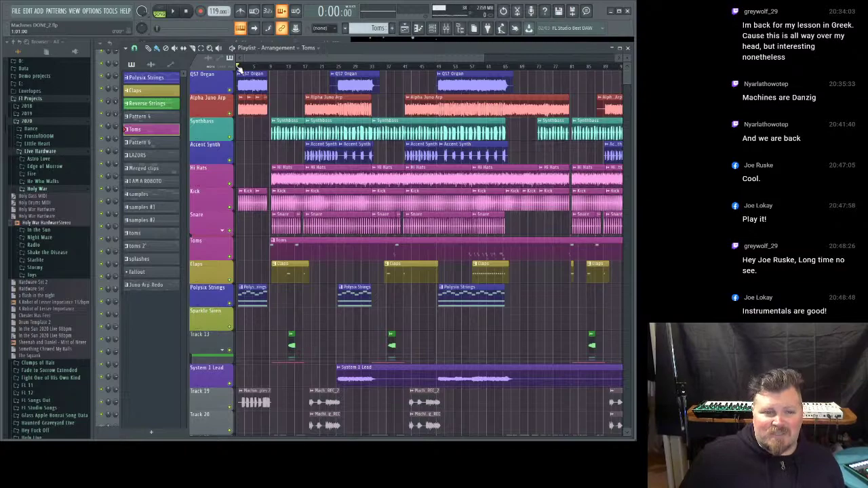
{"action": "scroll", "coordinate": [307, 326], "scroll_direction": "down", "scroll_amount": 3}
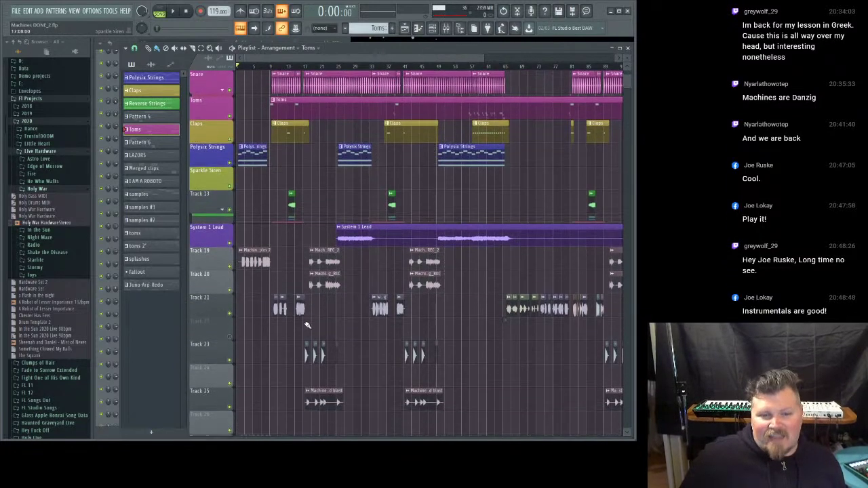
{"action": "scroll", "coordinate": [307, 326], "scroll_direction": "up", "scroll_amount": 3}
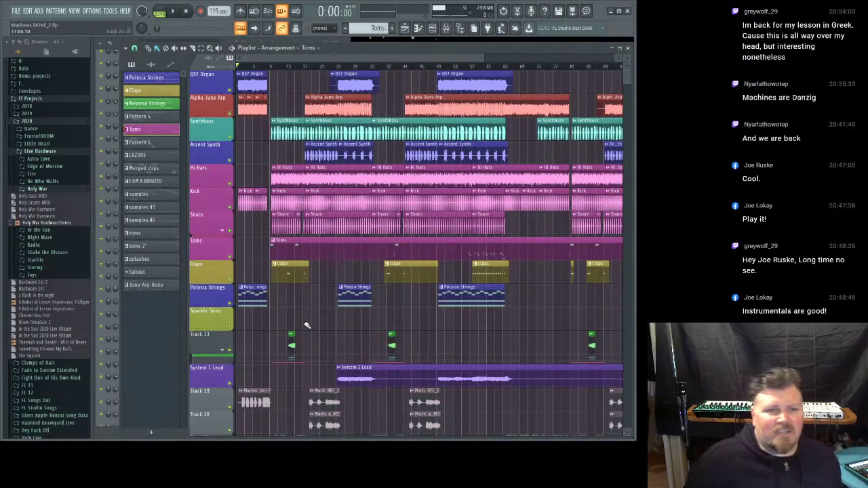
{"action": "key", "text": "space"}
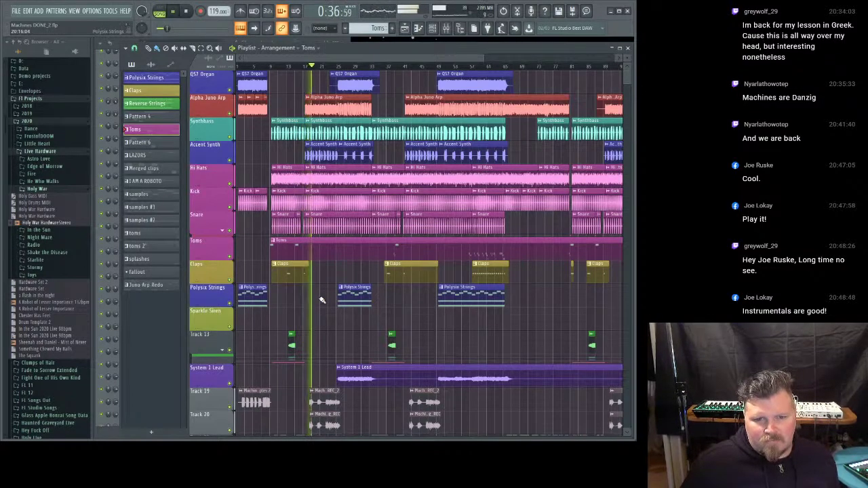
- Compare the sample clips on Tracks 19 to 29 with the synth and drum tracks as the arrangement plays past bar 49
{"action": "scroll", "coordinate": [322, 300], "scroll_direction": "down", "scroll_amount": 5}
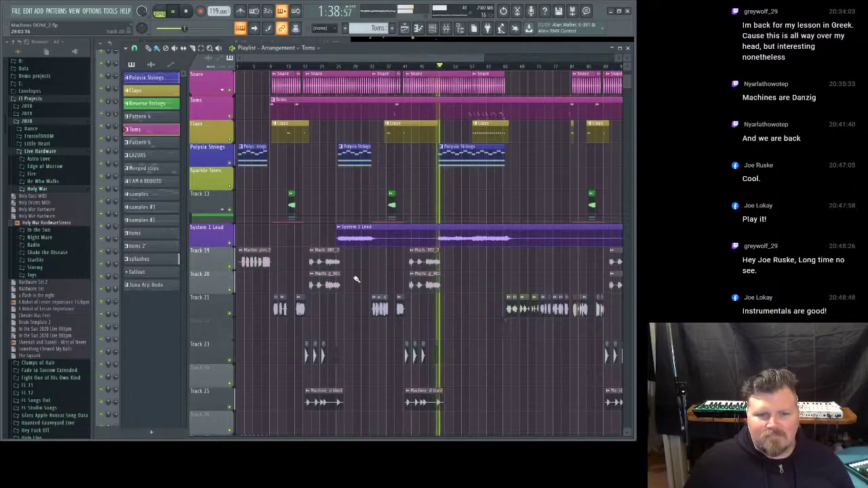
{"action": "scroll", "coordinate": [356, 278], "scroll_direction": "up", "scroll_amount": 3}
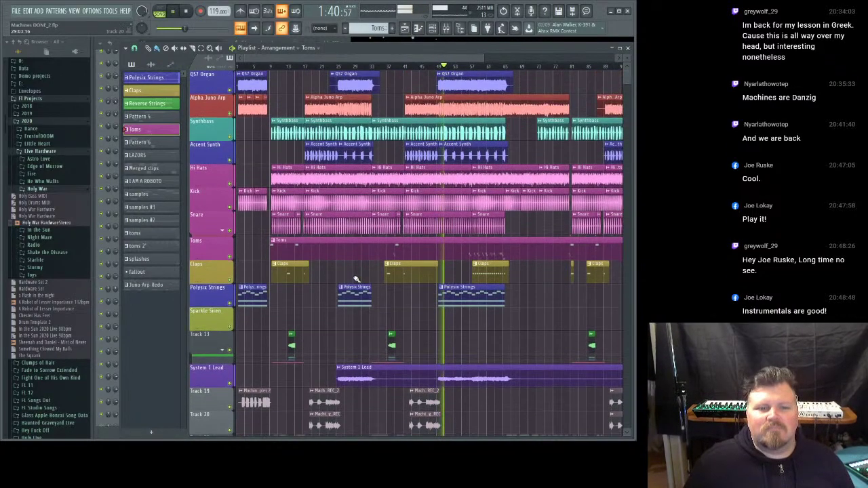
{"action": "scroll", "coordinate": [357, 279], "scroll_direction": "down", "scroll_amount": 5}
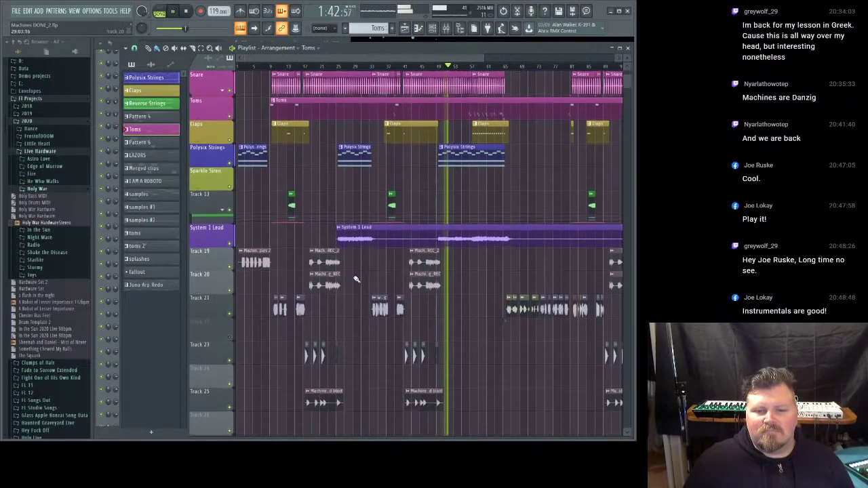
{"action": "scroll", "coordinate": [356, 279], "scroll_direction": "down", "scroll_amount": 1}
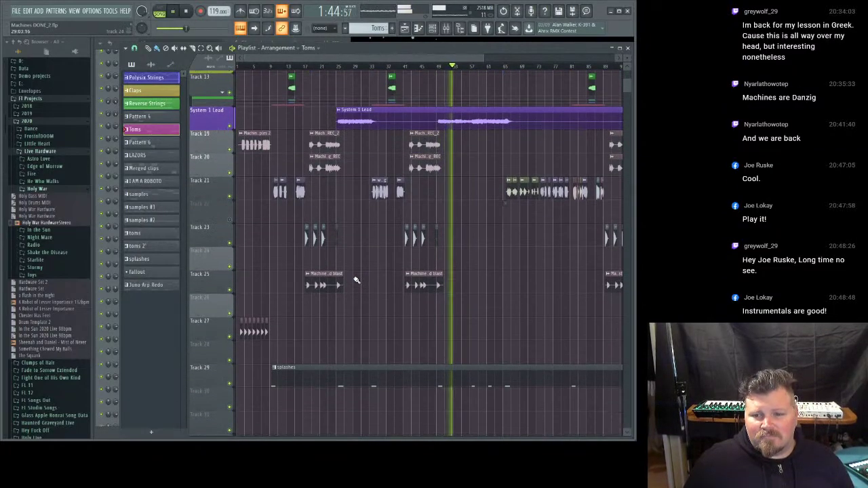
{"action": "scroll", "coordinate": [357, 279], "scroll_direction": "up", "scroll_amount": 5}
{"action": "scroll", "coordinate": [356, 279], "scroll_direction": "up", "scroll_amount": 1}
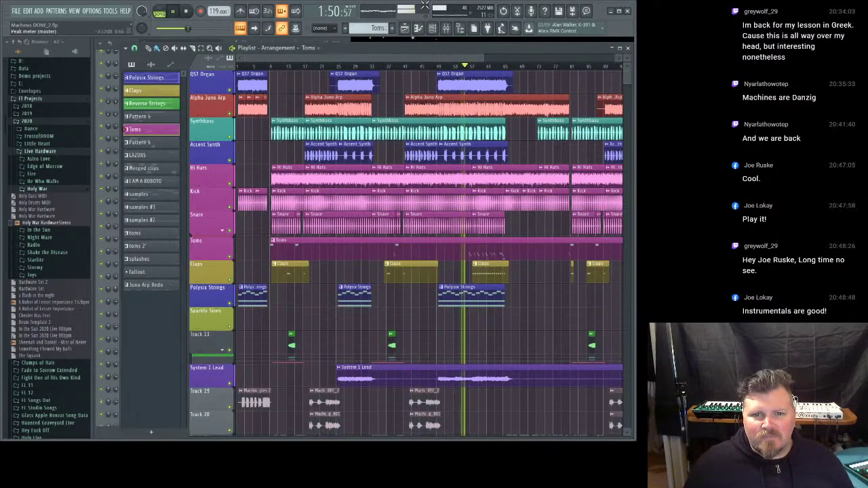
- Follow the rest of the arrangement to its ending near bar 120 and stop playback
{"action": "left_click_drag", "start_coordinate": [424, 59], "coordinate": [487, 61]}
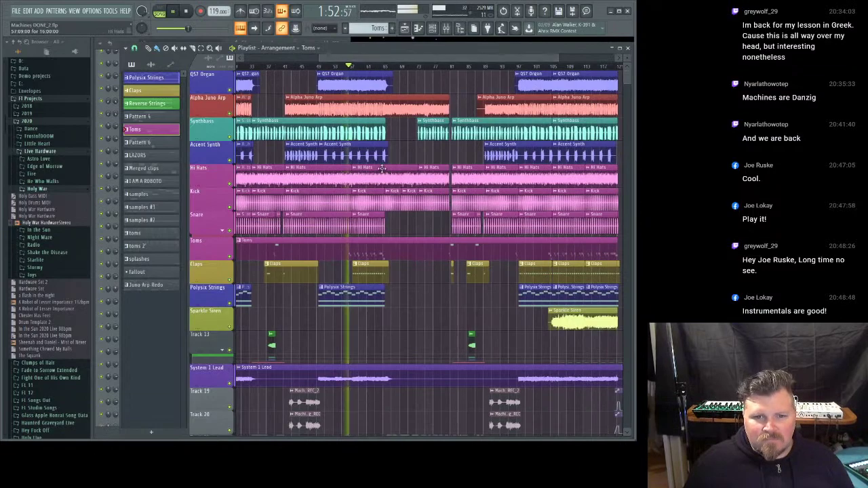
{"action": "scroll", "coordinate": [414, 163], "scroll_direction": "down", "scroll_amount": 5}
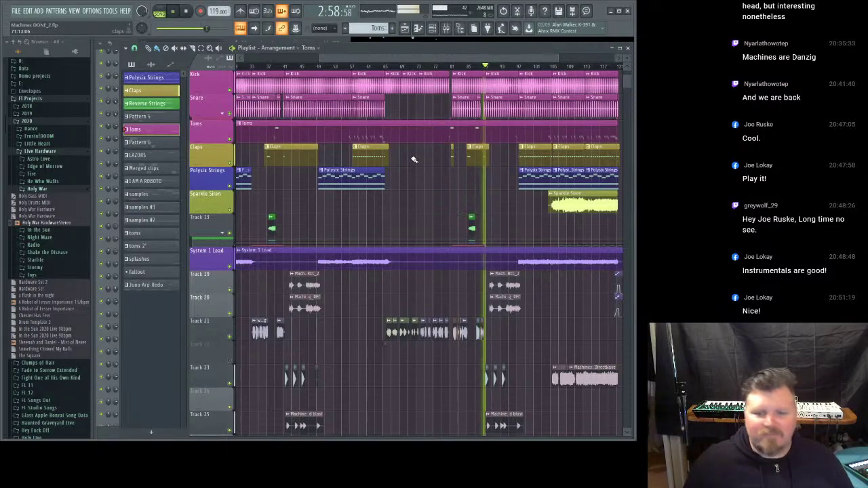
{"action": "left_click_drag", "start_coordinate": [471, 59], "coordinate": [532, 62]}
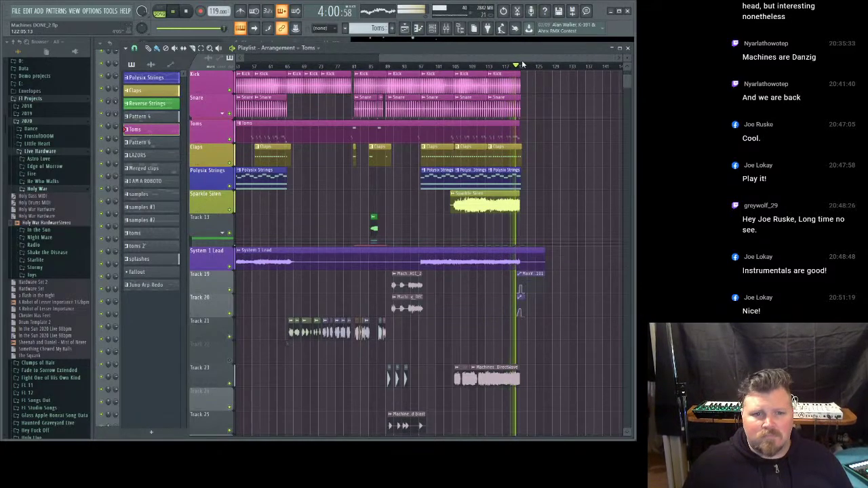
{"action": "left_click", "coordinate": [187, 12]}
{"action": "scroll", "coordinate": [349, 199], "scroll_direction": "up", "scroll_amount": 5}
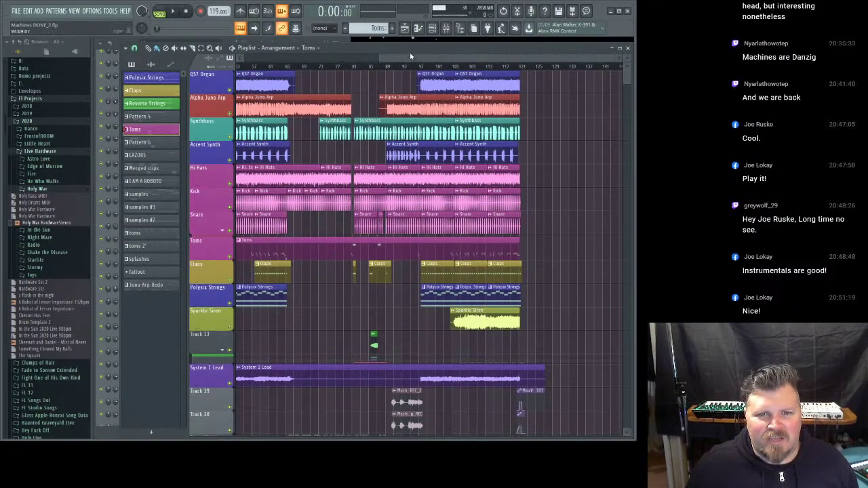
- Solo the QS7 Organ track and play it from the start of the song
{"action": "left_click_drag", "start_coordinate": [410, 54], "coordinate": [203, 57]}
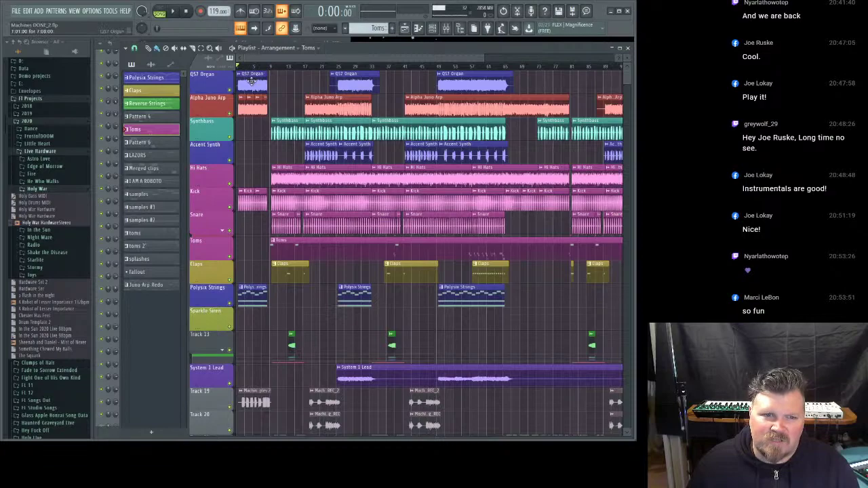
{"action": "right_click", "coordinate": [231, 90]}
{"action": "key", "text": "space"}
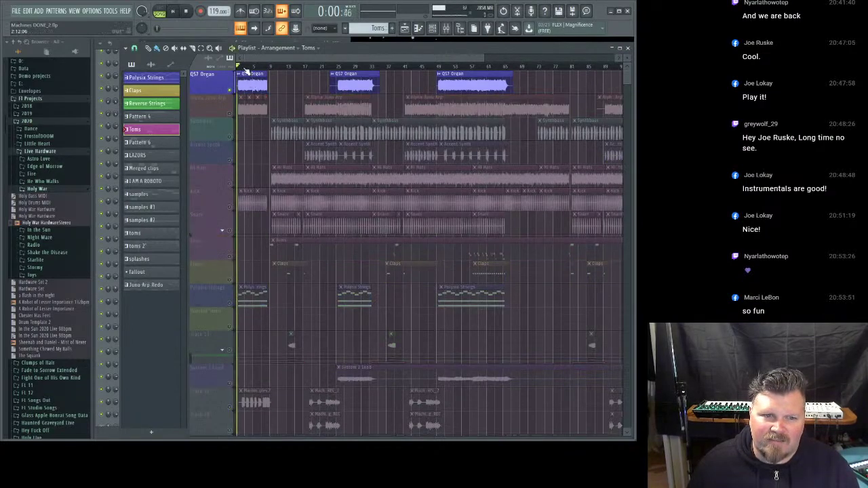
{"action": "scroll", "coordinate": [245, 71], "scroll_direction": "down", "scroll_amount": 2}
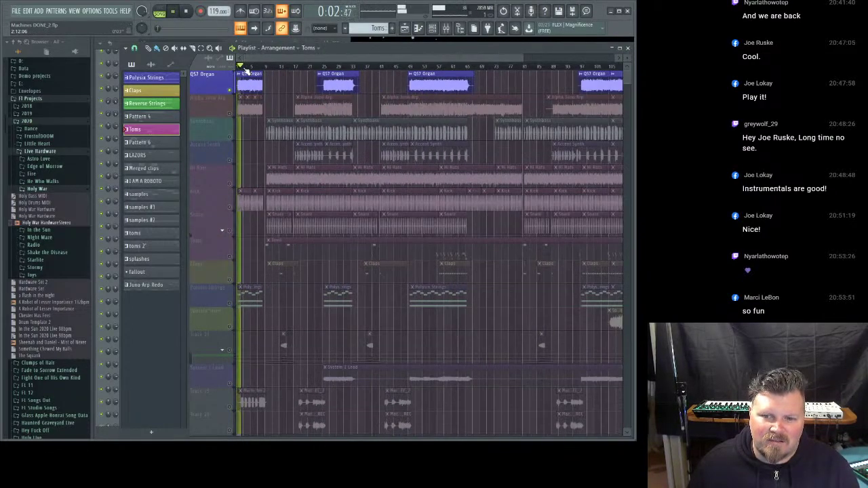
- Stop playback, unsolo the QS7 Organ track, and audition the Sparkle Siren track soloed from just before its clip
{"action": "key", "text": "space"}
{"action": "right_click", "coordinate": [231, 90]}
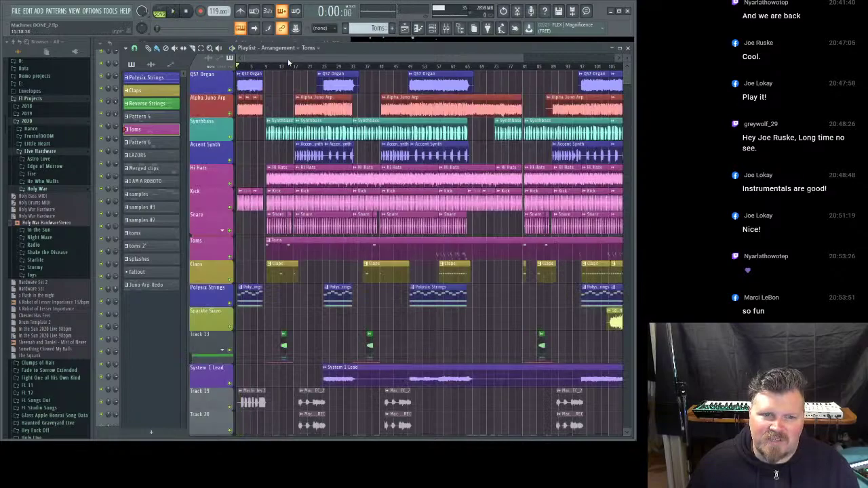
{"action": "scroll", "coordinate": [288, 58], "scroll_direction": "down", "scroll_amount": 2}
{"action": "scroll", "coordinate": [434, 268], "scroll_direction": "down", "scroll_amount": 4}
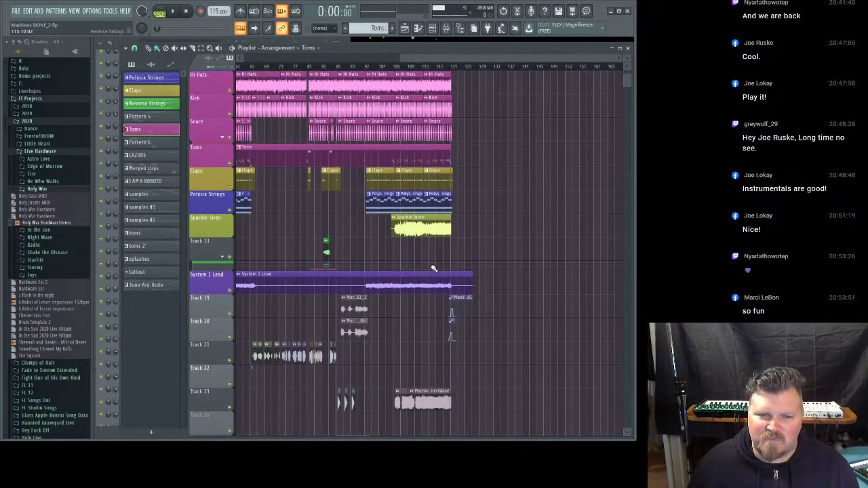
{"action": "right_click", "coordinate": [230, 234]}
{"action": "left_click", "coordinate": [395, 70]}
{"action": "scroll", "coordinate": [395, 70], "scroll_direction": "up", "scroll_amount": 2}
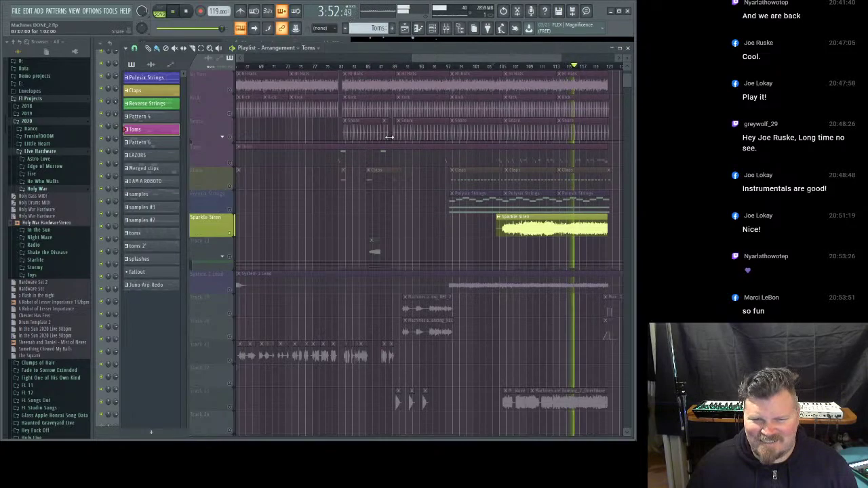
- Stop playback and unsolo the Sparkle Siren track to bring back all tracks
{"action": "key", "text": "space"}
{"action": "left_click", "coordinate": [231, 235]}
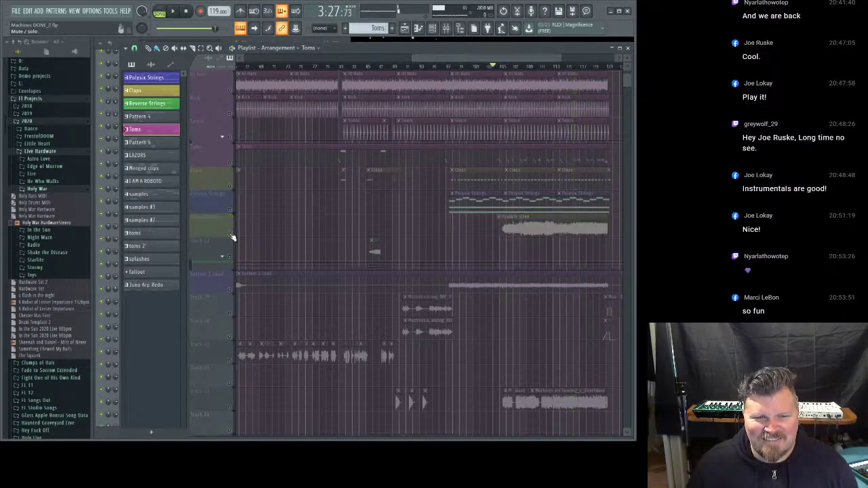
{"action": "left_click", "coordinate": [230, 234]}
{"action": "right_click", "coordinate": [231, 235]}
- Solo the Alpha Juno Arp track and play its opening clips and the section starting at bar 17
{"action": "scroll", "coordinate": [232, 238], "scroll_direction": "down", "scroll_amount": 4}
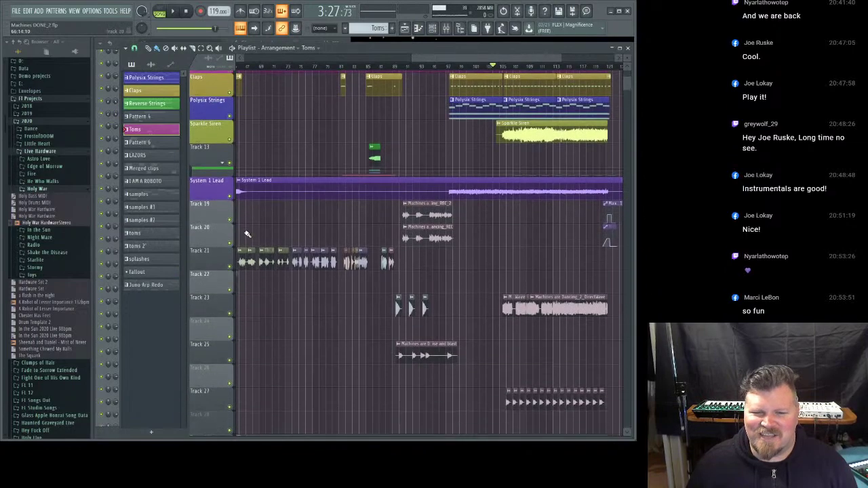
{"action": "scroll", "coordinate": [248, 235], "scroll_direction": "up", "scroll_amount": 5}
{"action": "scroll", "coordinate": [248, 235], "scroll_direction": "up", "scroll_amount": 1}
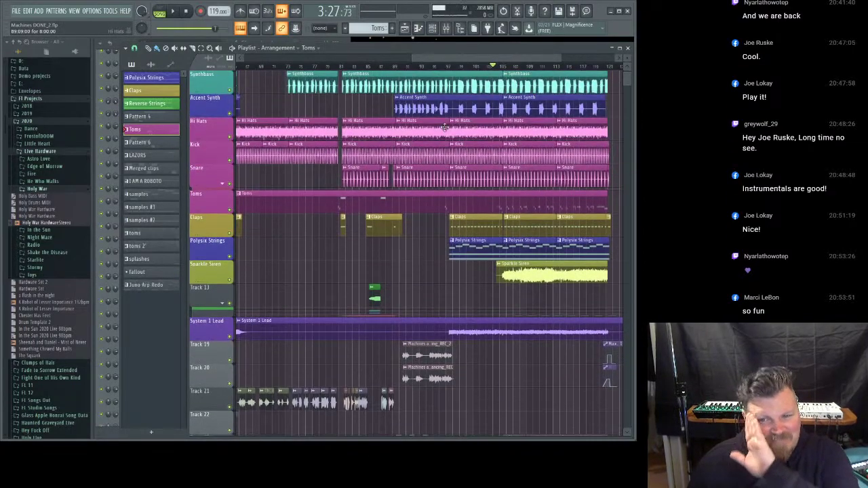
{"action": "scroll", "coordinate": [465, 72], "scroll_direction": "down", "scroll_amount": 3}
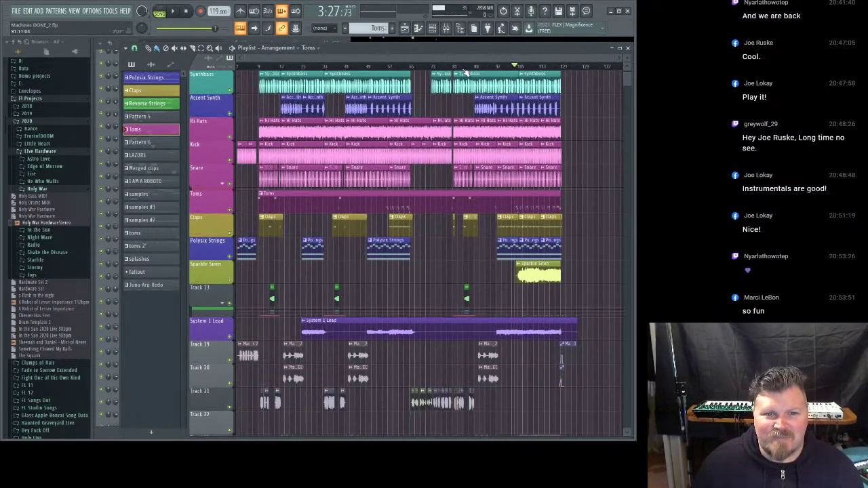
{"action": "scroll", "coordinate": [243, 80], "scroll_direction": "up", "scroll_amount": 2}
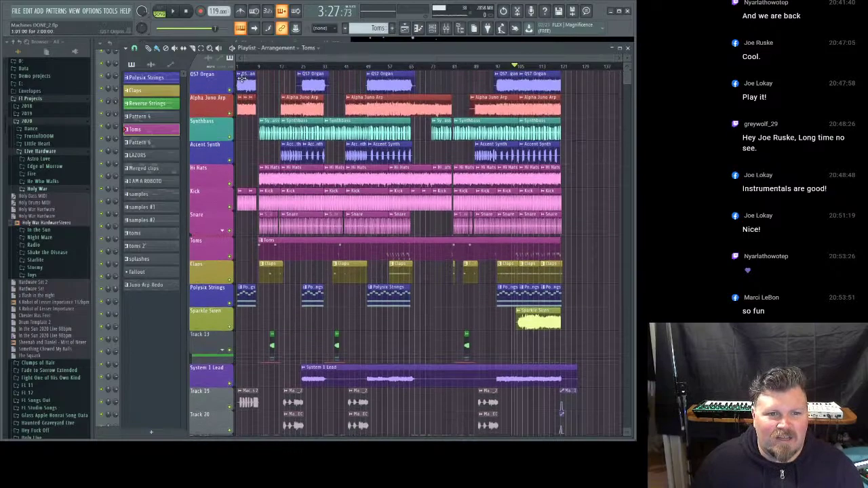
{"action": "scroll", "coordinate": [247, 69], "scroll_direction": "up", "scroll_amount": 3}
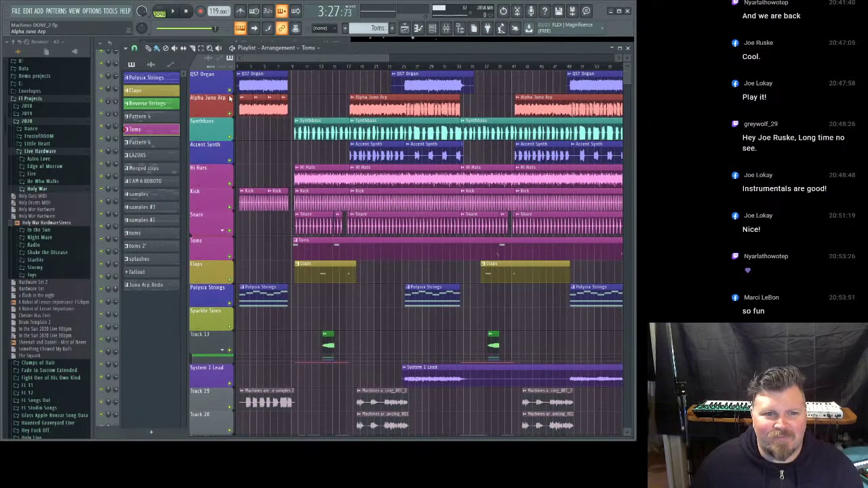
{"action": "right_click", "coordinate": [231, 116]}
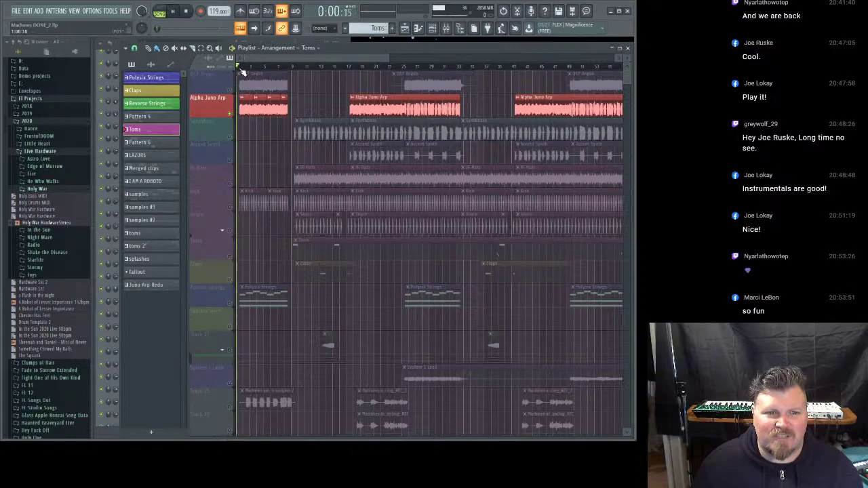
{"action": "key", "text": "space"}
{"action": "scroll", "coordinate": [242, 71], "scroll_direction": "up", "scroll_amount": 2}
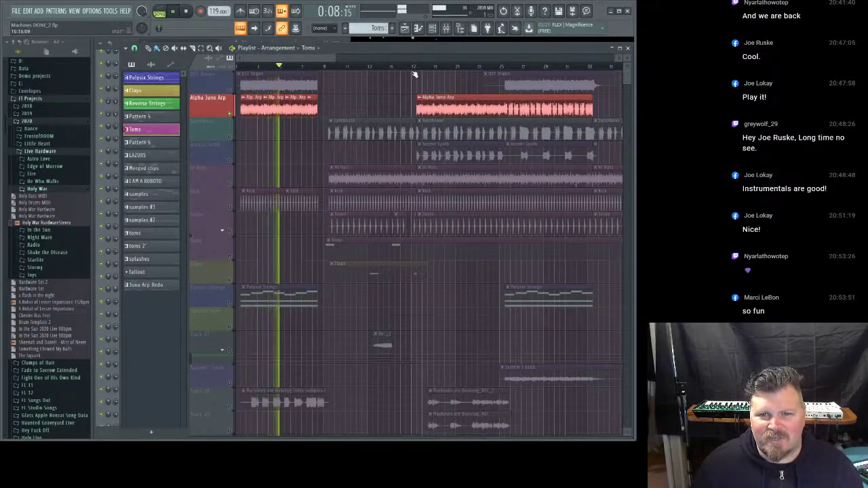
{"action": "key", "text": "space"}
{"action": "key", "text": "space"}
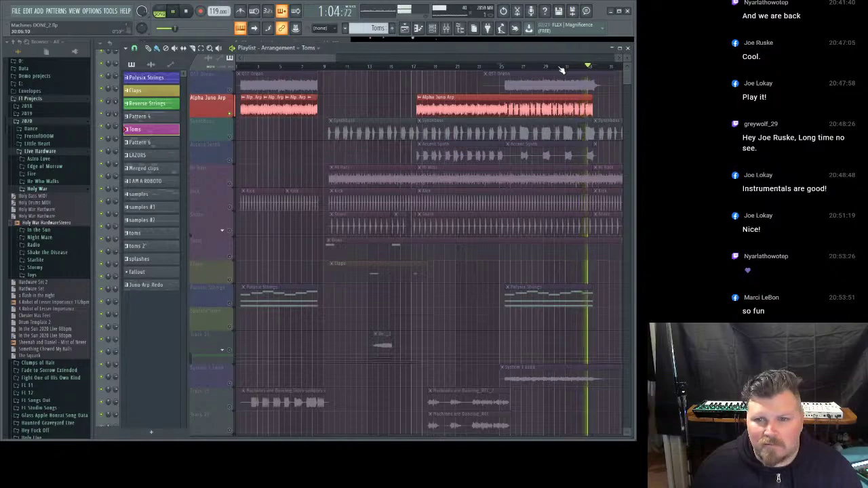
- Stop playback and unsolo the Alpha Juno Arp track
{"action": "scroll", "coordinate": [562, 70], "scroll_direction": "down", "scroll_amount": 3}
{"action": "key", "text": "space"}
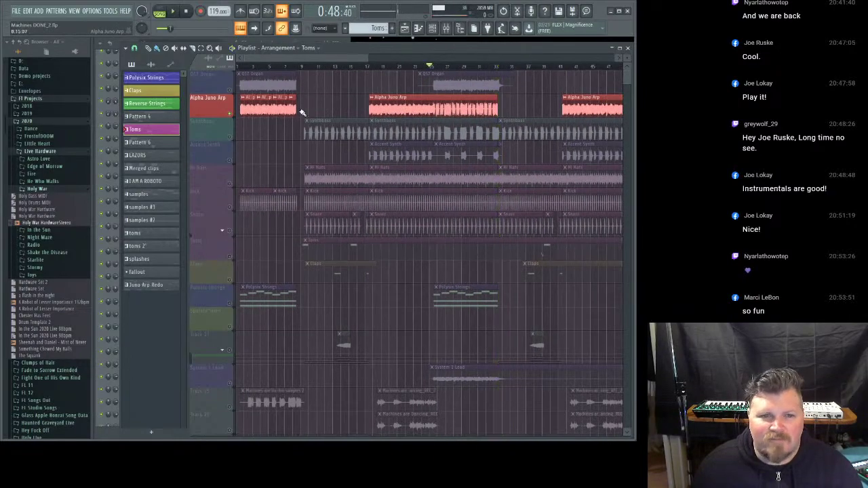
{"action": "right_click", "coordinate": [229, 114]}
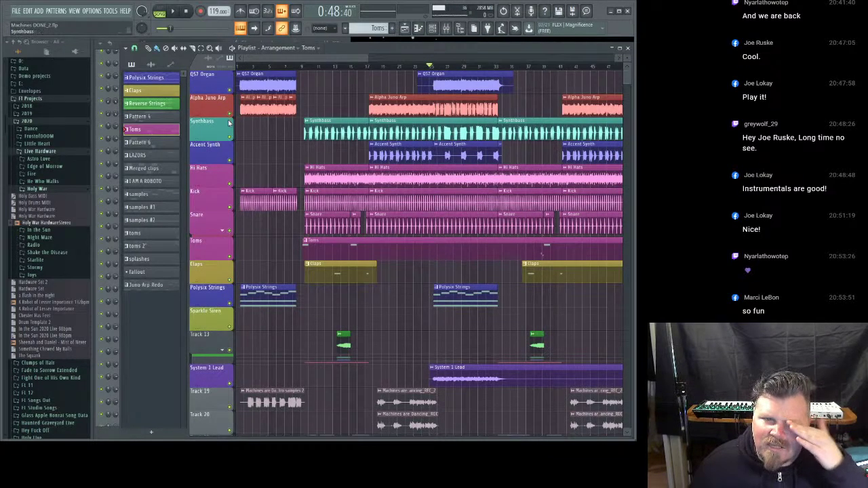
- Play the Synthbass track soloed, add the Accent Synth track and listen to both from bar 17
{"action": "right_click", "coordinate": [229, 136]}
{"action": "key", "text": "space"}
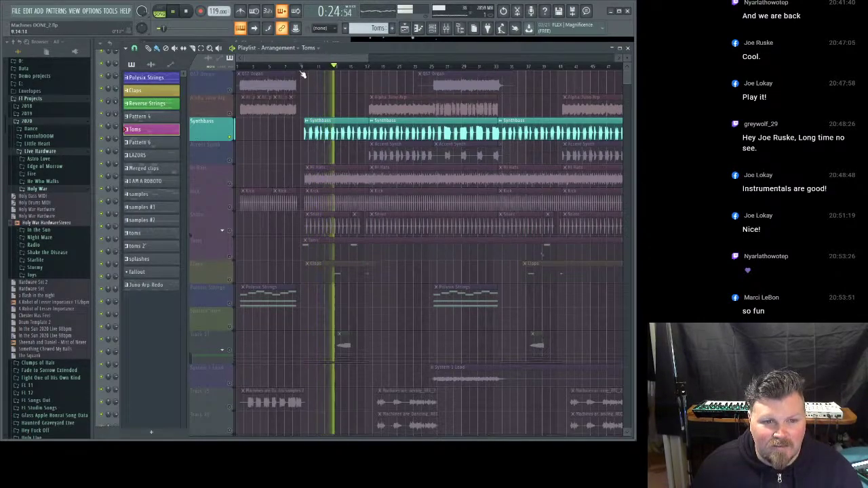
{"action": "left_click", "coordinate": [230, 160]}
{"action": "left_click", "coordinate": [365, 68]}
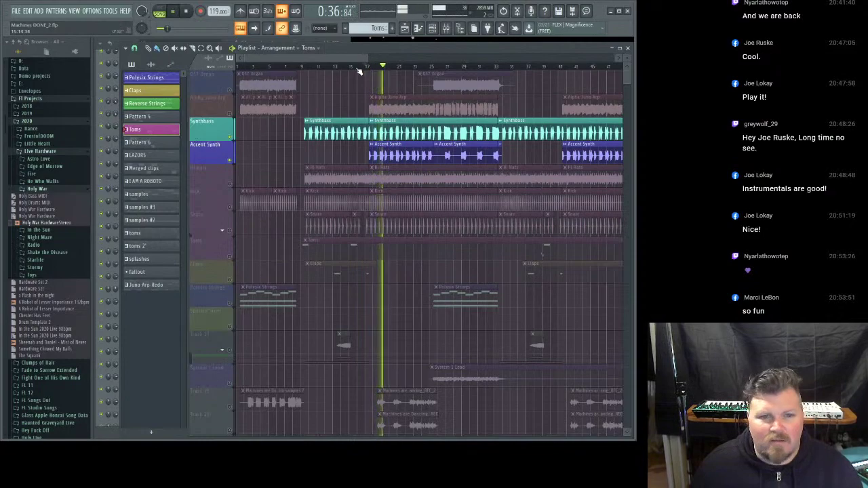
{"action": "key", "text": "space"}
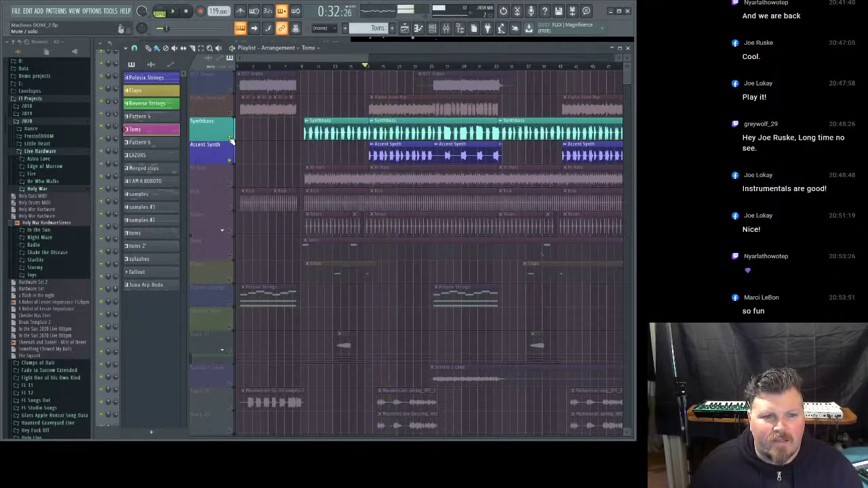
- Isolate the Hi Hats, Kick and Snare tracks and play them together from bar 9
{"action": "right_click", "coordinate": [231, 184]}
{"action": "left_click", "coordinate": [229, 206]}
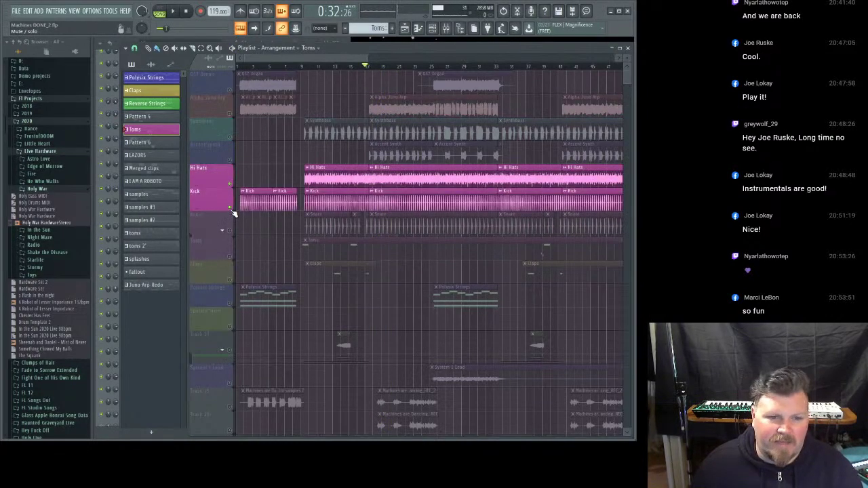
{"action": "left_click", "coordinate": [230, 231]}
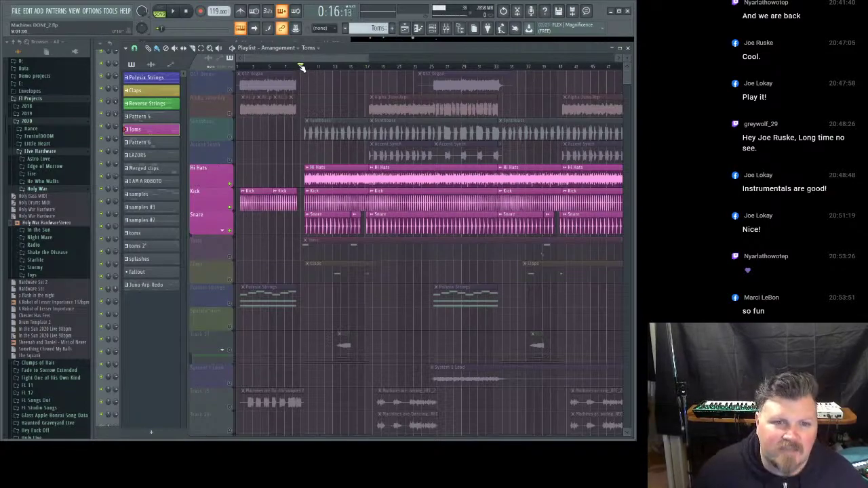
{"action": "key", "text": "space"}
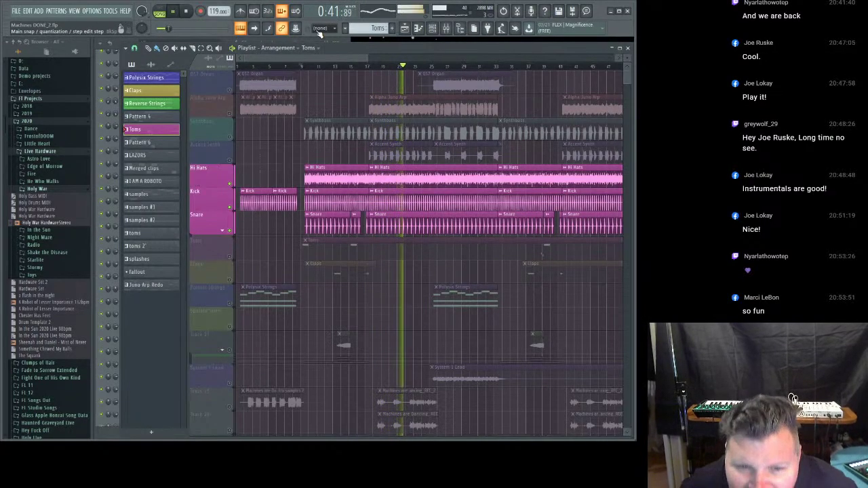
- Solo the Snare during playback, layer the Kick and Hi Hats back in one at a time, and stop playback
{"action": "right_click", "coordinate": [229, 230]}
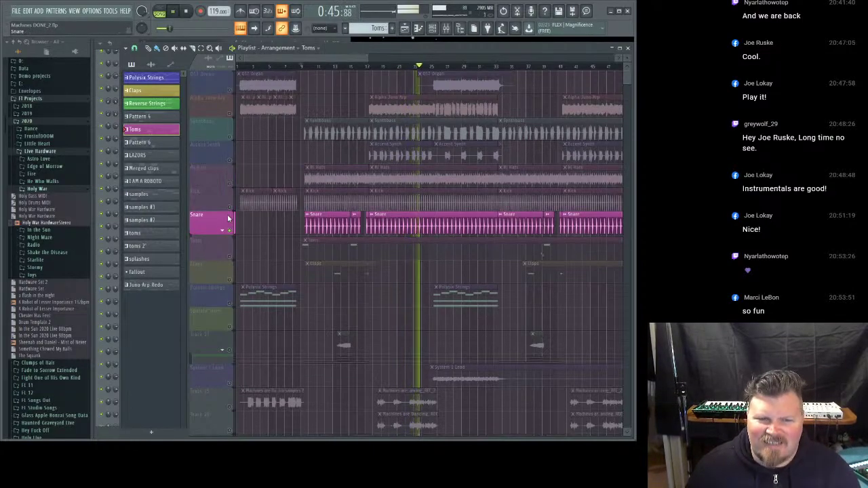
{"action": "left_click", "coordinate": [230, 207]}
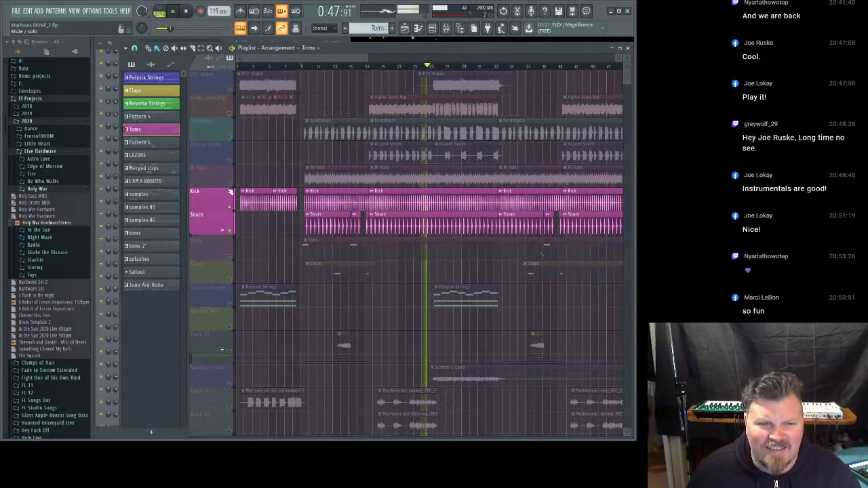
{"action": "left_click", "coordinate": [230, 185]}
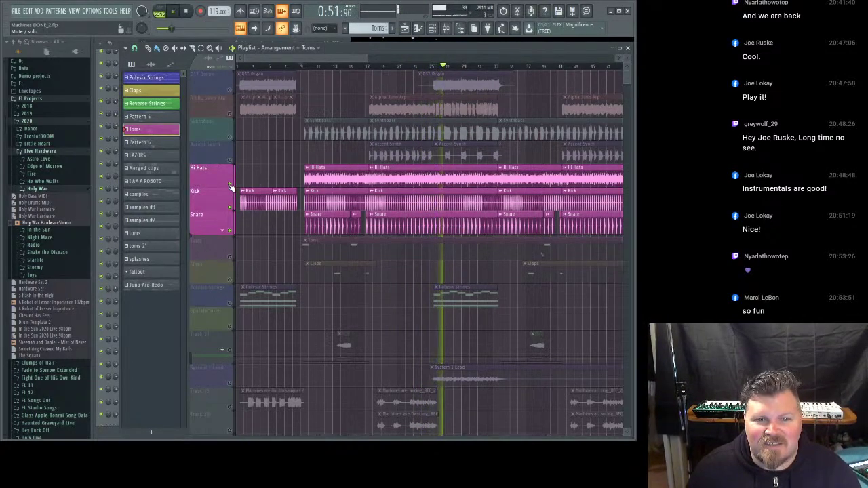
{"action": "key", "text": "space"}
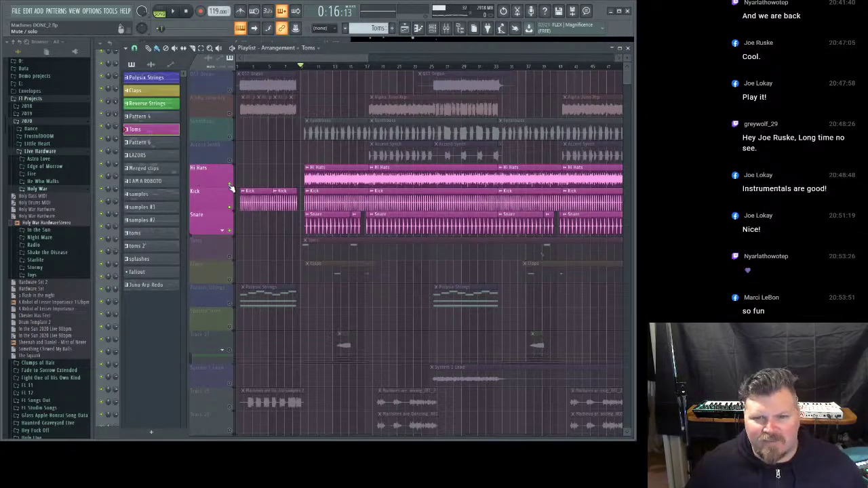
- Add the Toms and Claps tracks to the isolated drums and play them from bar 9 and from bar 13
{"action": "left_click", "coordinate": [230, 257]}
{"action": "left_click", "coordinate": [230, 280]}
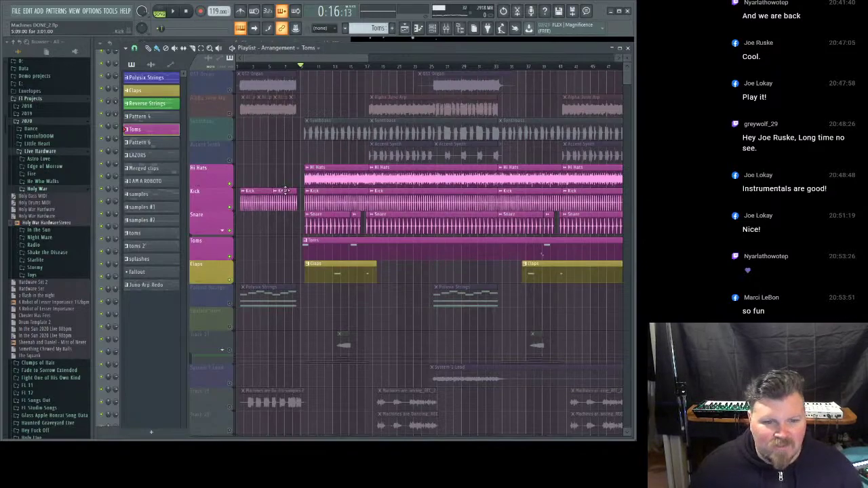
{"action": "scroll", "coordinate": [322, 251], "scroll_direction": "down", "scroll_amount": 4}
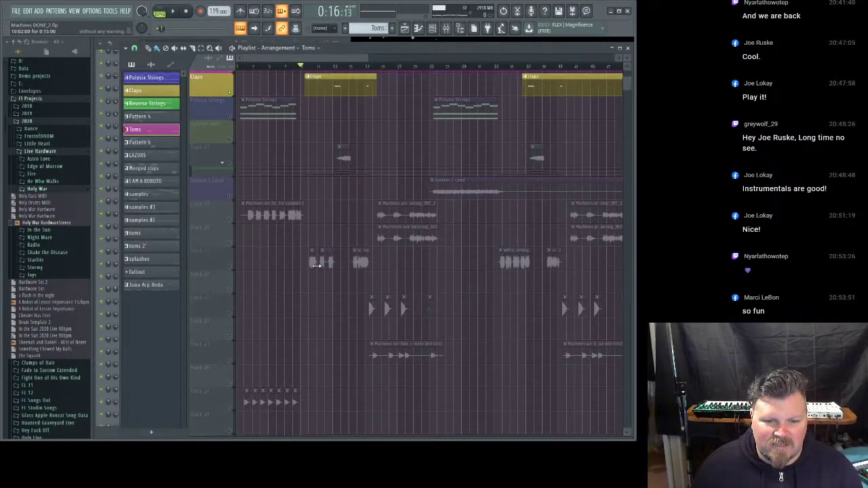
{"action": "scroll", "coordinate": [318, 257], "scroll_direction": "up", "scroll_amount": 4}
{"action": "scroll", "coordinate": [316, 265], "scroll_direction": "down", "scroll_amount": 5}
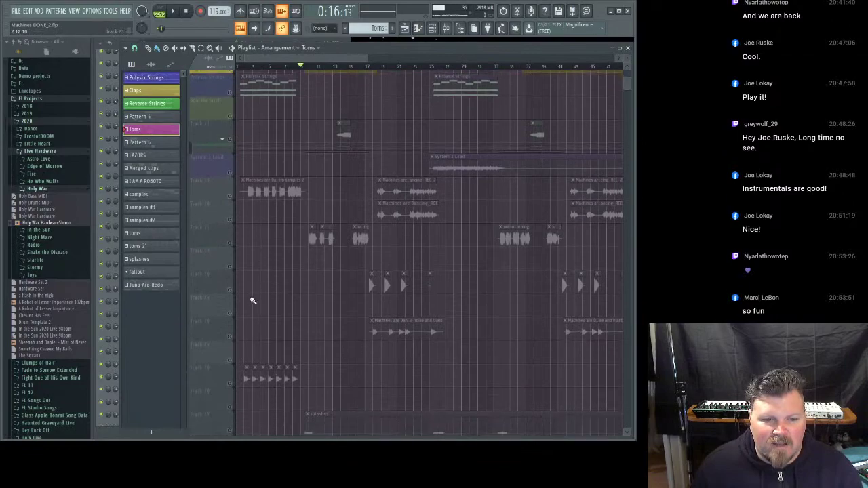
{"action": "scroll", "coordinate": [264, 284], "scroll_direction": "up", "scroll_amount": 4}
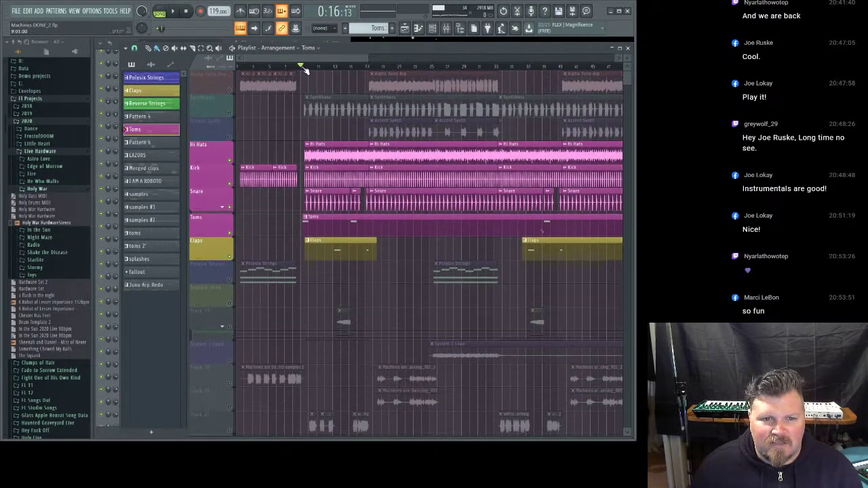
{"action": "key", "text": "space"}
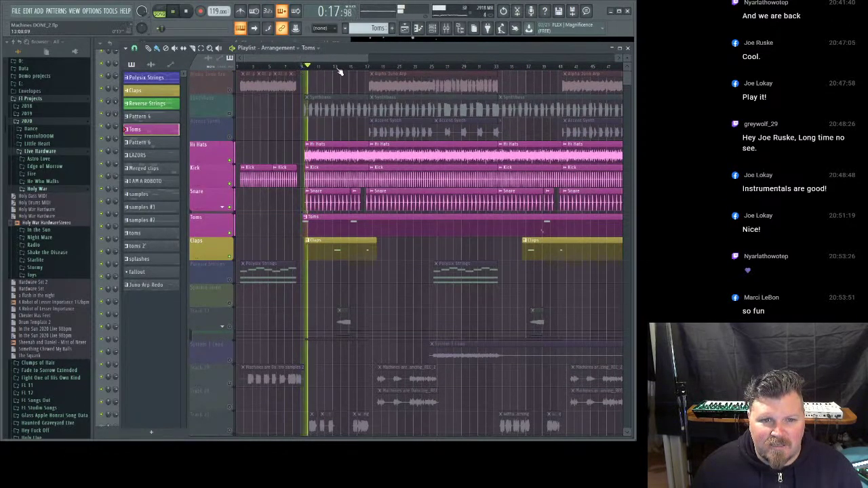
{"action": "left_click", "coordinate": [333, 68]}
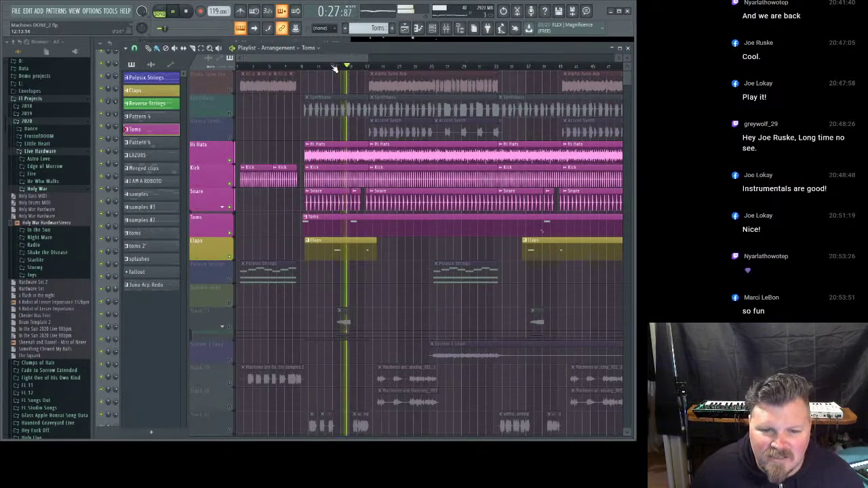
{"action": "key", "text": "space"}
- Isolate Track 13 together with its grouped Reverse Strings track and automation Tracks 15, 16 and 17
{"action": "scroll", "coordinate": [271, 360], "scroll_direction": "down", "scroll_amount": 2}
{"action": "left_click", "coordinate": [228, 283]}
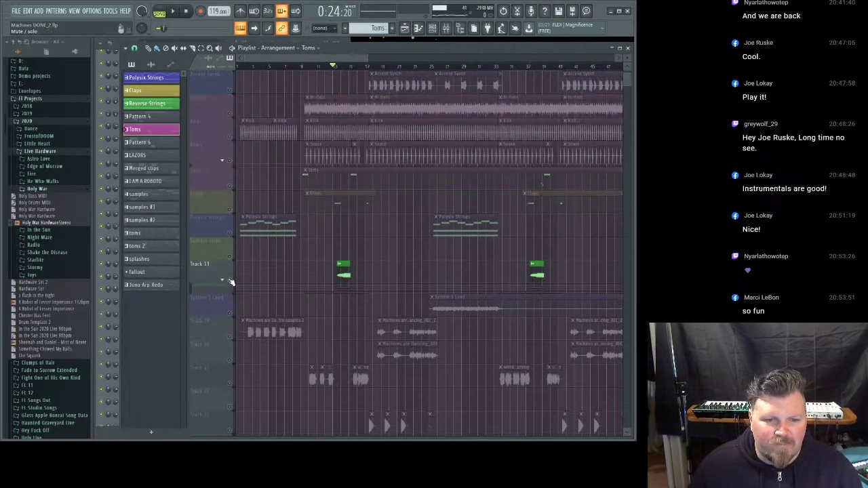
{"action": "left_click", "coordinate": [230, 304]}
{"action": "left_click", "coordinate": [230, 328]}
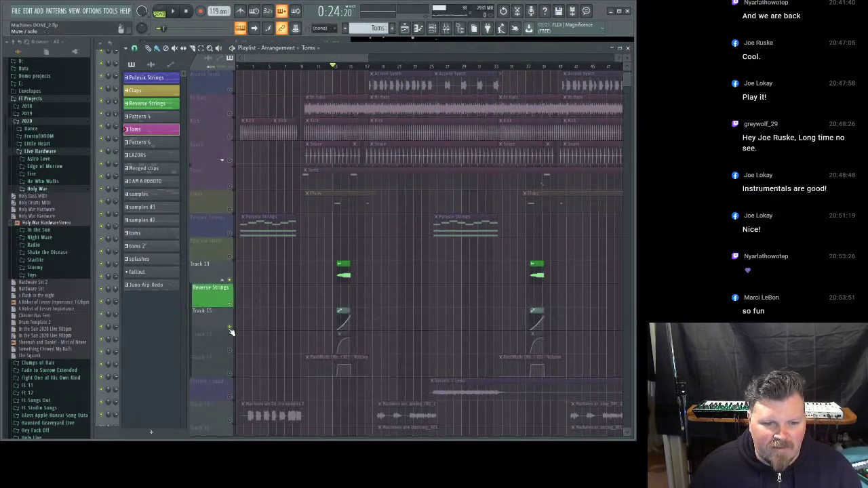
{"action": "left_click", "coordinate": [230, 351]}
{"action": "left_click", "coordinate": [230, 374]}
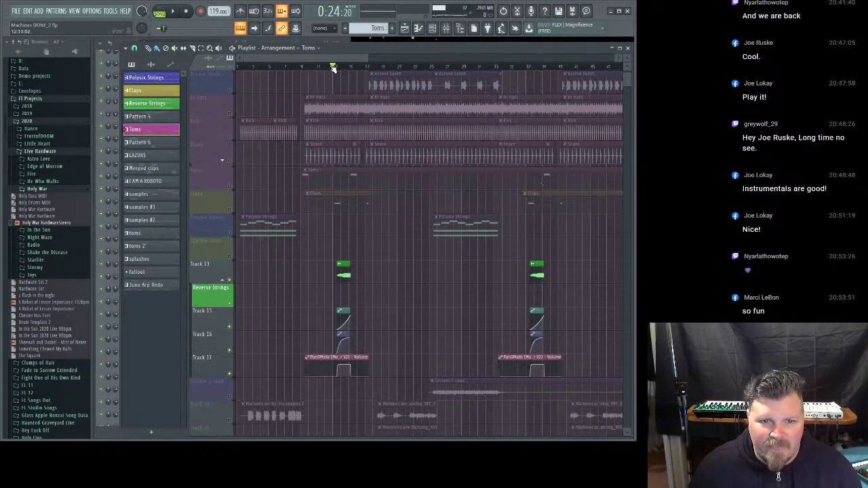
- Open the settings of the first reverse strings clip on Track 13 and play from just before that clip
{"action": "double_click", "coordinate": [342, 275]}
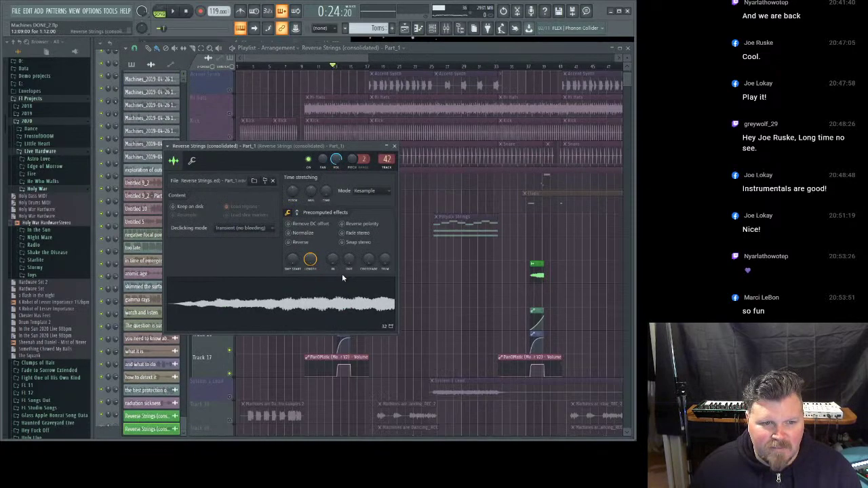
{"action": "left_click", "coordinate": [329, 67]}
{"action": "key", "text": "space"}
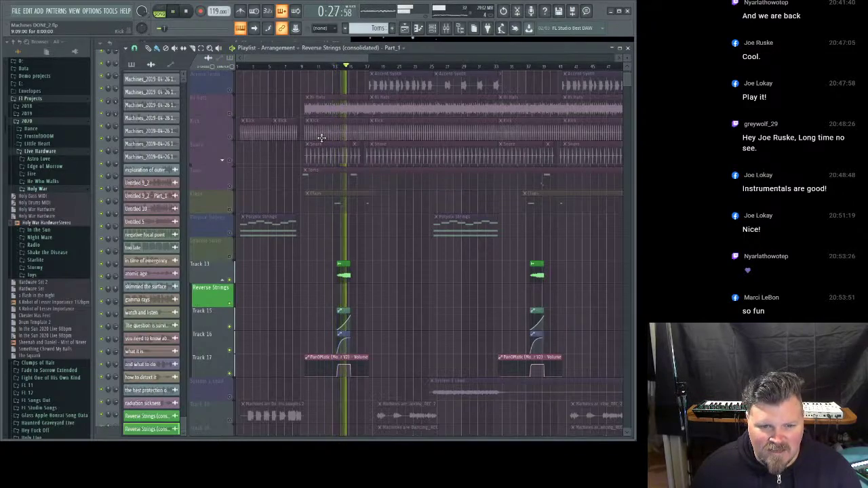
- Stop playback, add the System 1 Lead track to the isolated Reverse Strings group, and play them from bar 25
{"action": "key", "text": "space"}
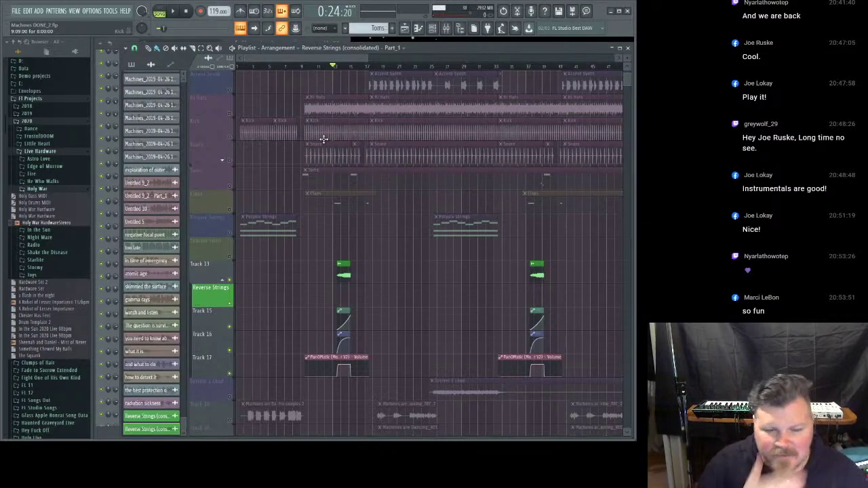
{"action": "scroll", "coordinate": [324, 139], "scroll_direction": "down", "scroll_amount": 4}
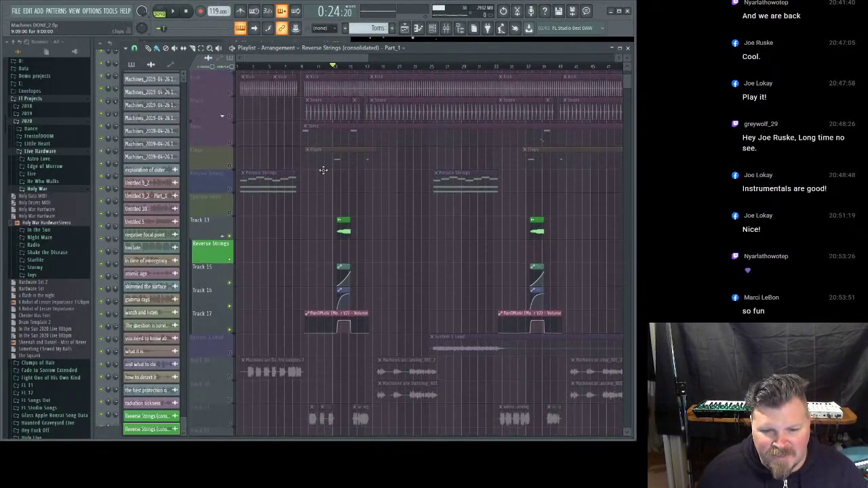
{"action": "left_click", "coordinate": [230, 303]}
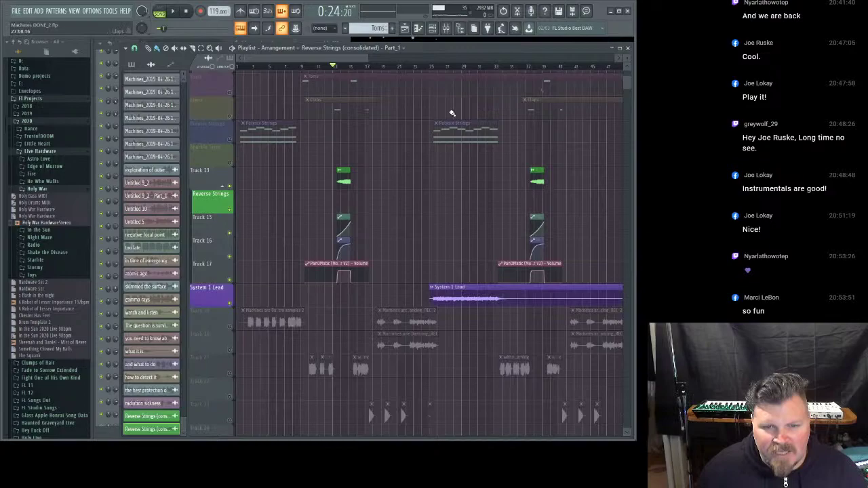
{"action": "left_click", "coordinate": [432, 69]}
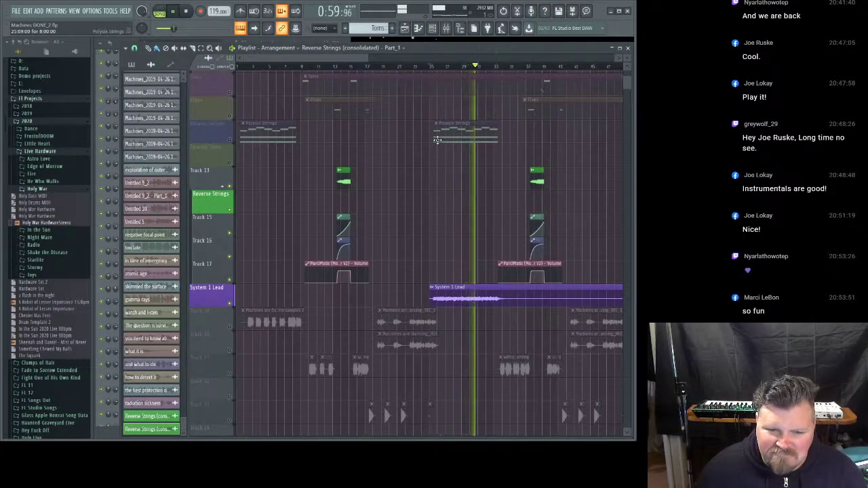
{"action": "key", "text": "space"}
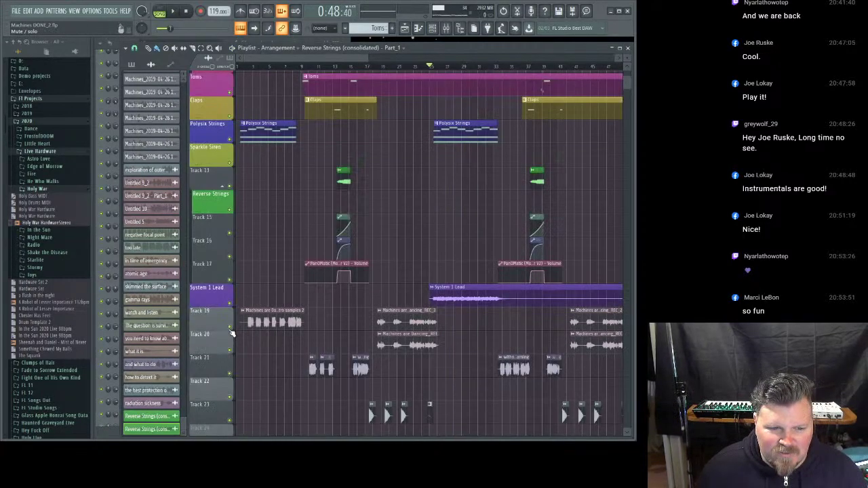
- With all tracks audible again, briefly play the arrangement from bar 25 and from bar 2 over the intro samples
{"action": "scroll", "coordinate": [231, 332], "scroll_direction": "down", "scroll_amount": 5}
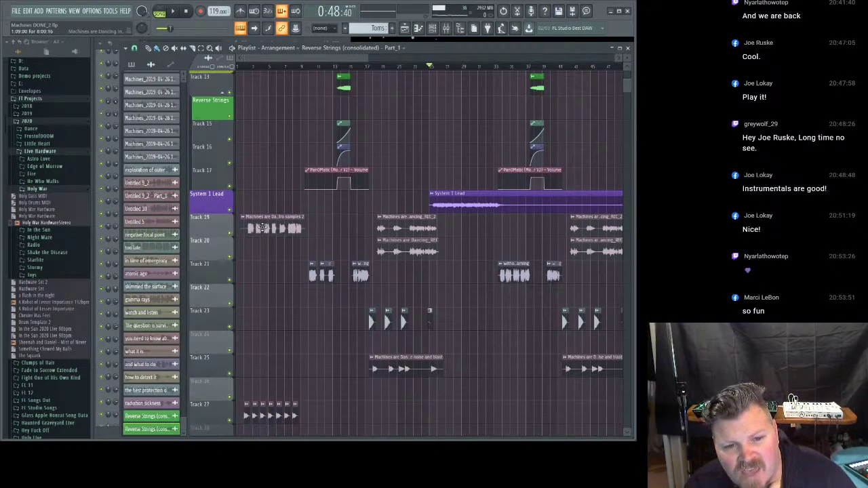
{"action": "key", "text": "space"}
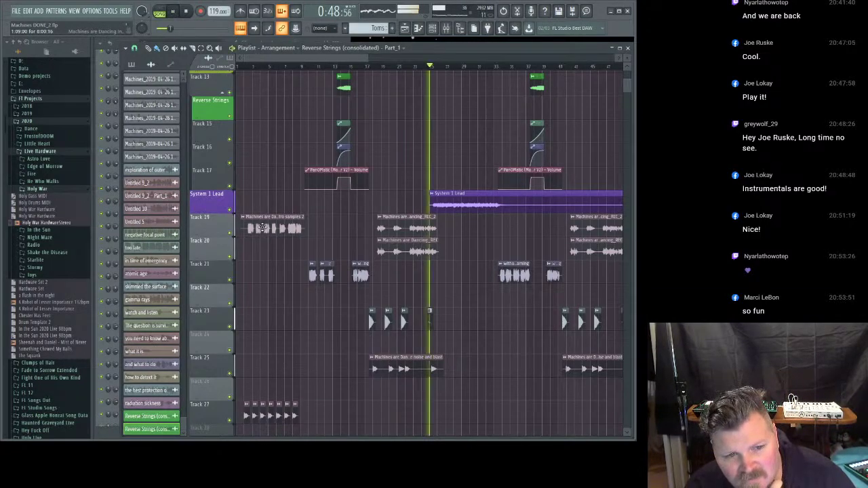
{"action": "key", "text": "space"}
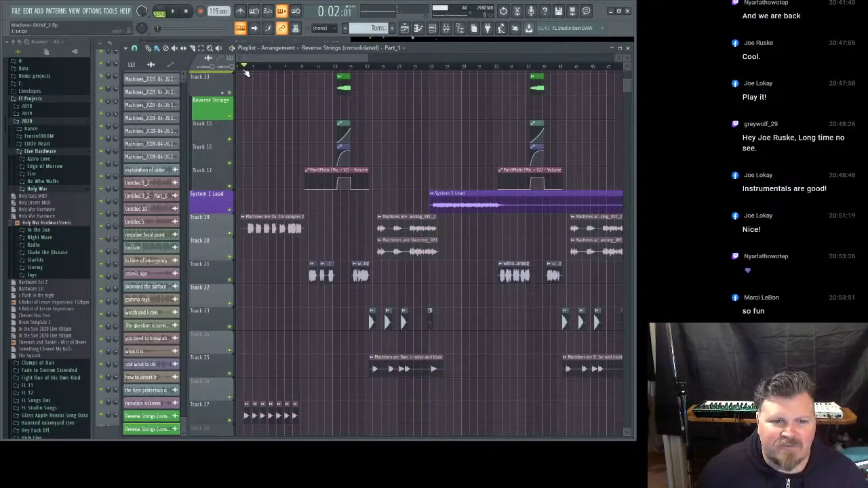
{"action": "key", "text": "space"}
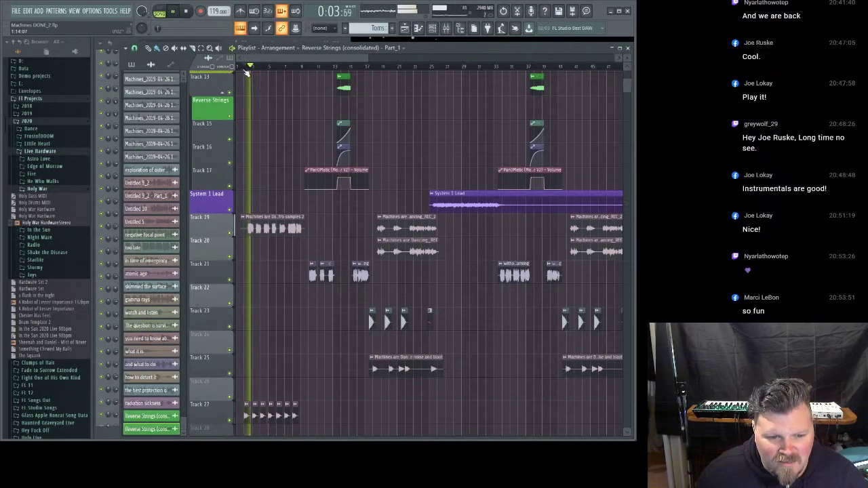
{"action": "key", "text": "space"}
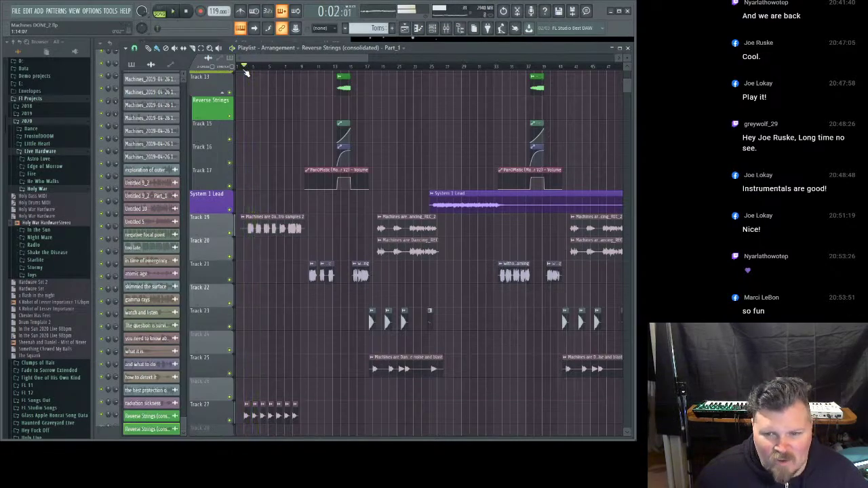
- Open the machine noise and blast clip from Track 25, inspect its waveform in Edison, and return to the playlist
{"action": "double_click", "coordinate": [406, 368]}
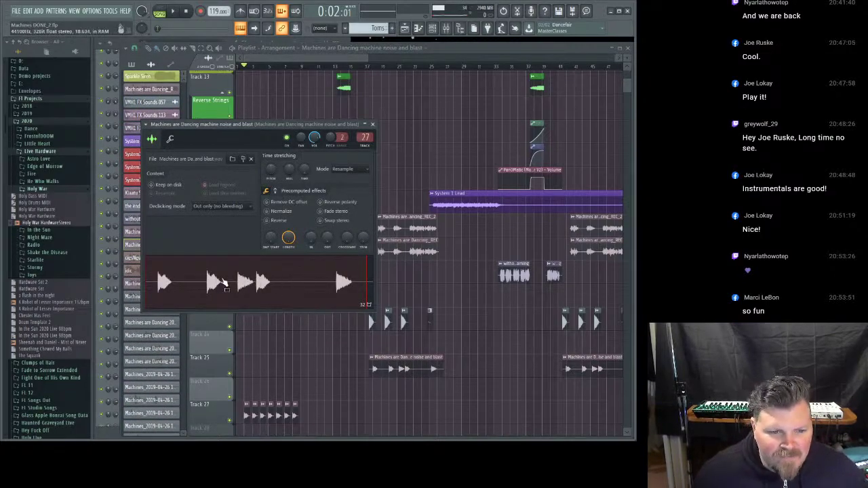
{"action": "double_click", "coordinate": [252, 304]}
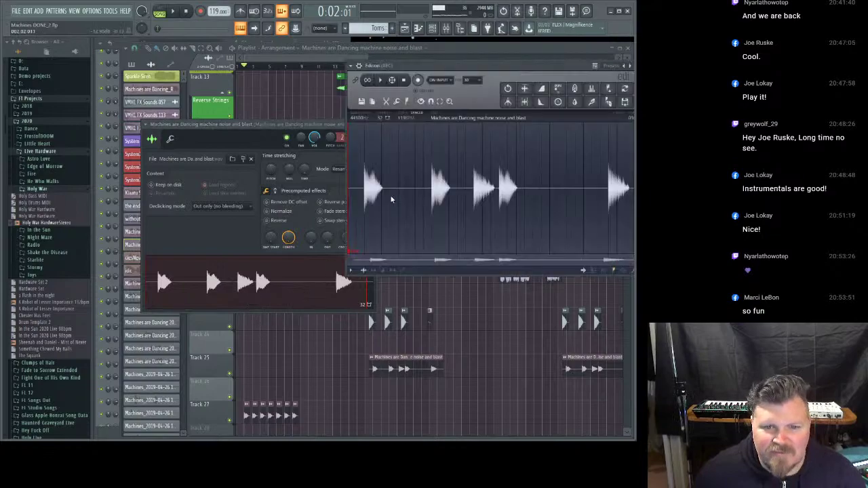
{"action": "key", "text": "space"}
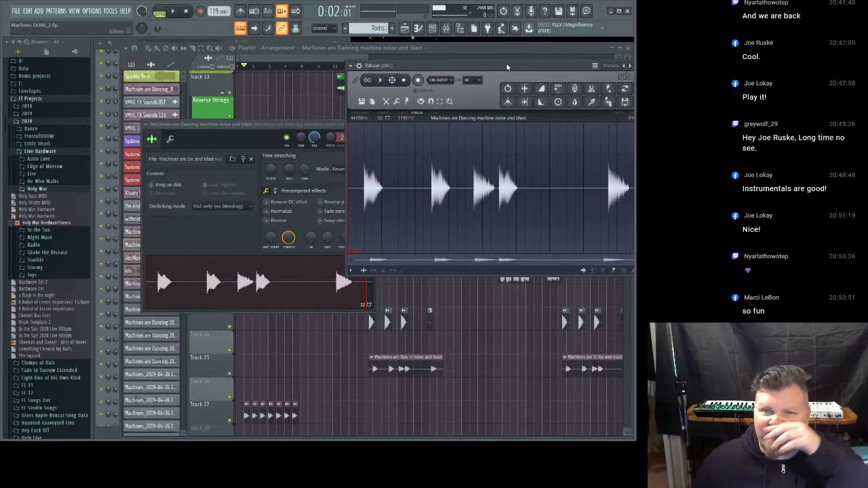
{"action": "left_click_drag", "start_coordinate": [507, 66], "coordinate": [407, 170]}
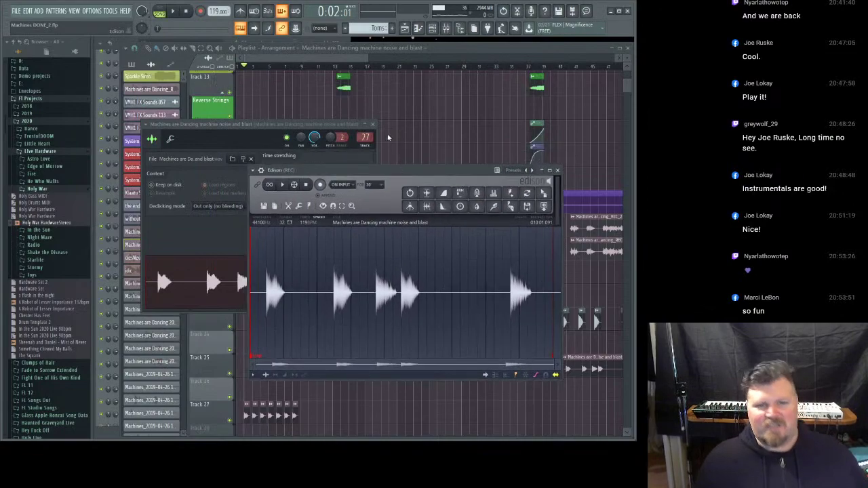
{"action": "left_click", "coordinate": [558, 170]}
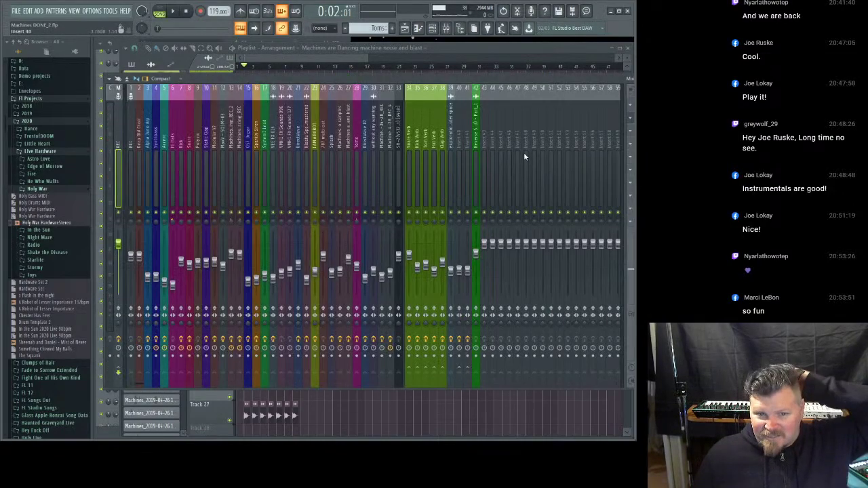
{"action": "left_click", "coordinate": [346, 57]}
- Play the full mix briefly from bar 65, just before the "The question is survival" clips on Track 21
{"action": "scroll", "coordinate": [347, 69], "scroll_direction": "down", "scroll_amount": 2}
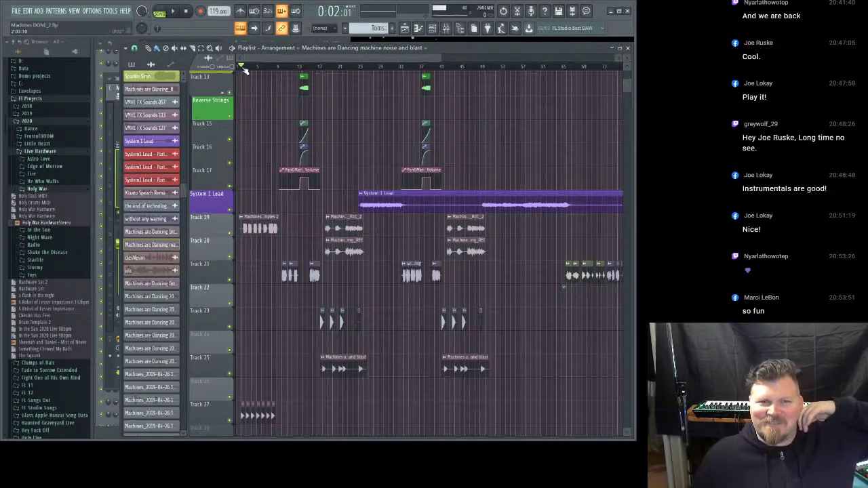
{"action": "scroll", "coordinate": [242, 67], "scroll_direction": "up", "scroll_amount": 4}
{"action": "left_click", "coordinate": [188, 12]}
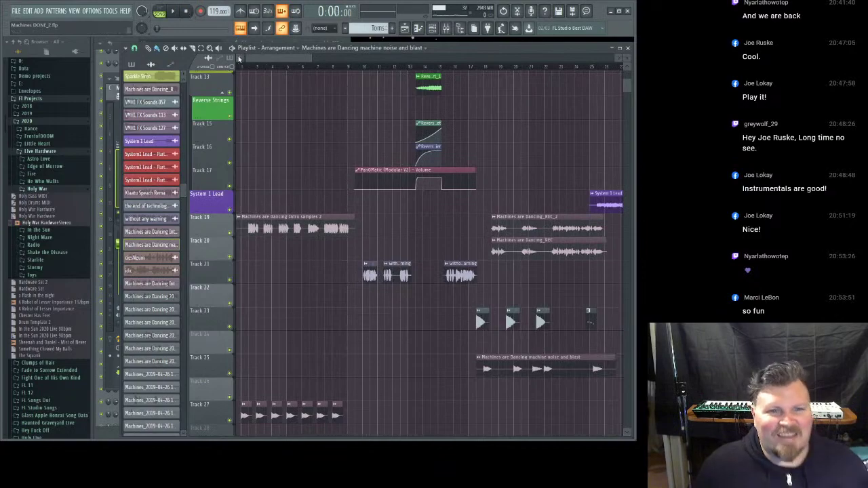
{"action": "scroll", "coordinate": [252, 71], "scroll_direction": "down", "scroll_amount": 5}
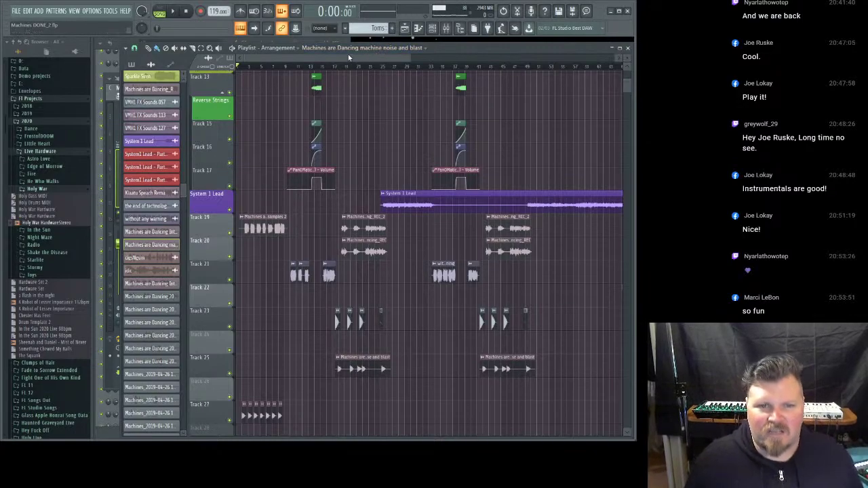
{"action": "scroll", "coordinate": [270, 71], "scroll_direction": "up", "scroll_amount": 3}
{"action": "scroll", "coordinate": [285, 67], "scroll_direction": "down", "scroll_amount": 2}
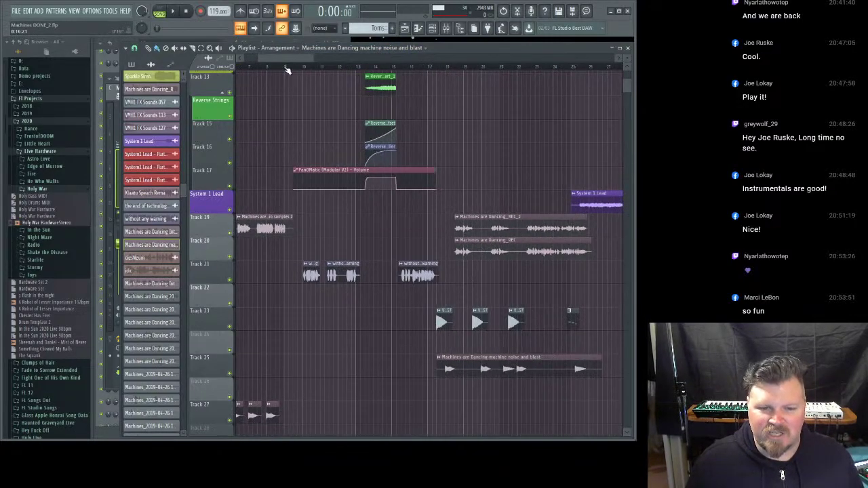
{"action": "scroll", "coordinate": [298, 62], "scroll_direction": "up", "scroll_amount": 1}
{"action": "scroll", "coordinate": [312, 58], "scroll_direction": "down", "scroll_amount": 4}
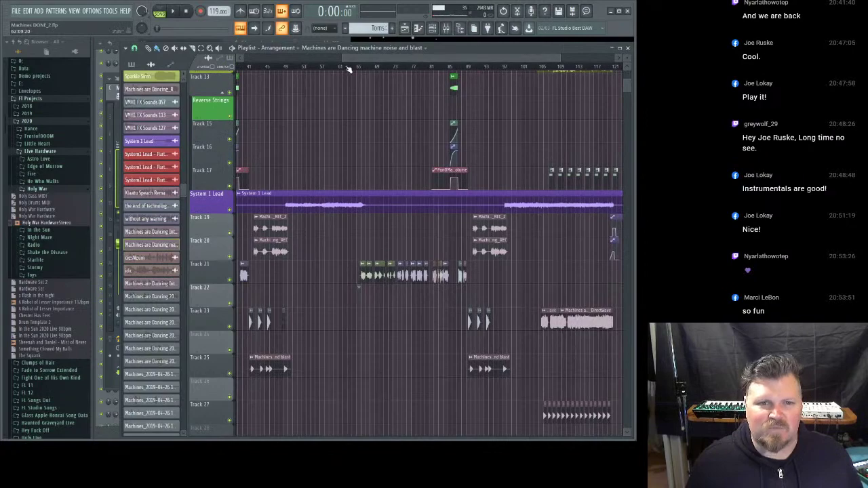
{"action": "scroll", "coordinate": [360, 71], "scroll_direction": "up", "scroll_amount": 3}
{"action": "left_click", "coordinate": [360, 67]}
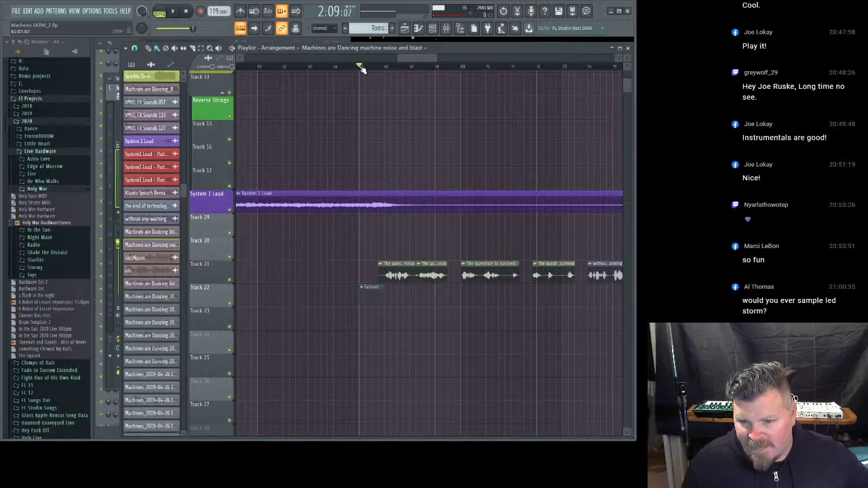
{"action": "key", "text": "space"}
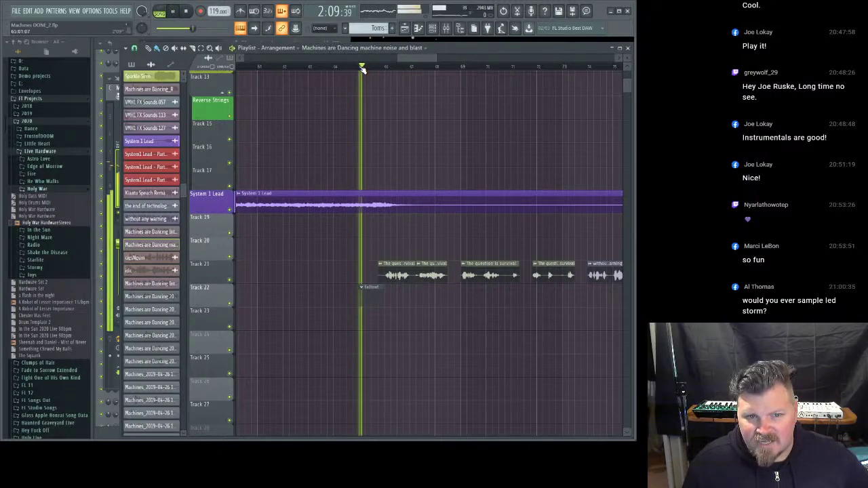
{"action": "key", "text": "space"}
- Solo Track 21, play its "The question is survival" speech samples, and stop playback
{"action": "left_click", "coordinate": [229, 279], "text": "ctrl"}
{"action": "key", "text": "space"}
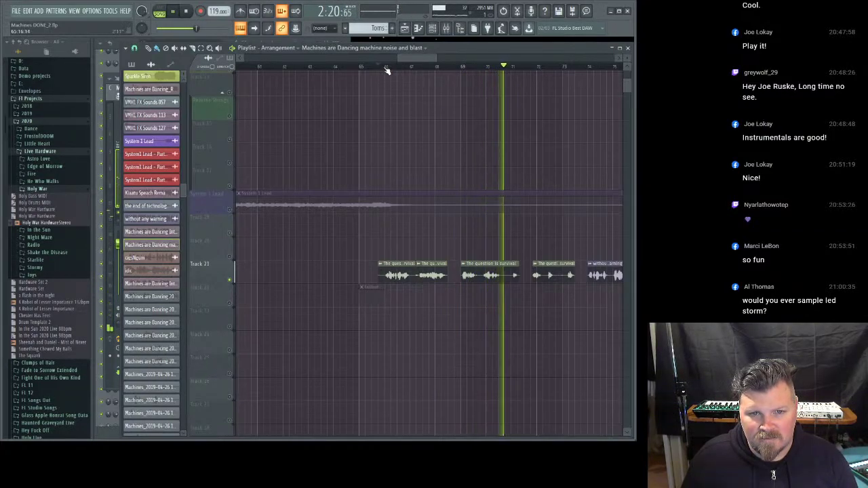
{"action": "left_click_drag", "start_coordinate": [388, 57], "coordinate": [425, 58]}
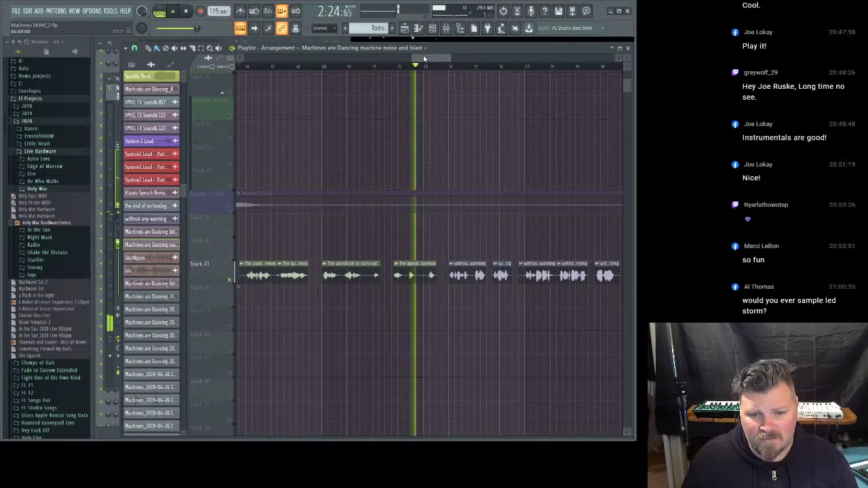
{"action": "key", "text": "space"}
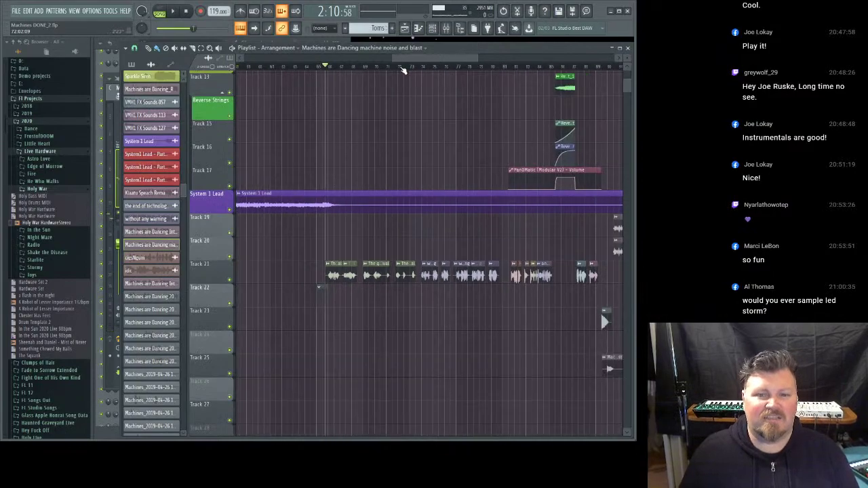
{"action": "scroll", "coordinate": [403, 70], "scroll_direction": "down", "scroll_amount": 3}
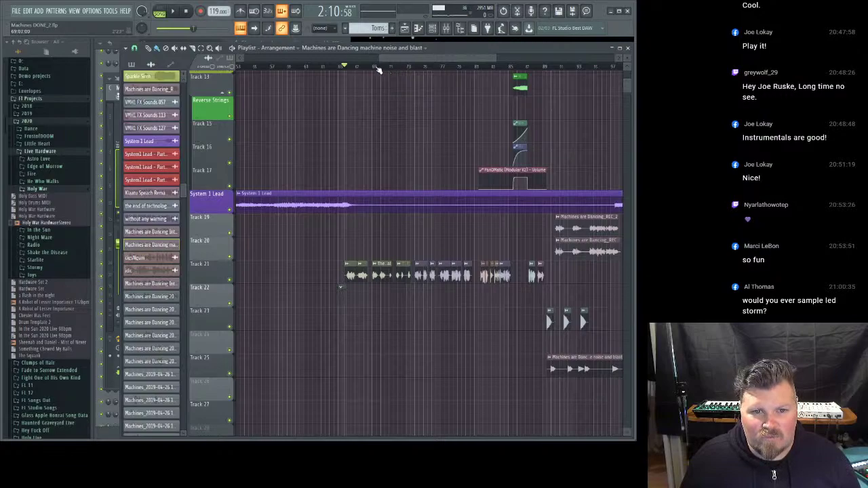
{"action": "scroll", "coordinate": [345, 68], "scroll_direction": "up", "scroll_amount": 4}
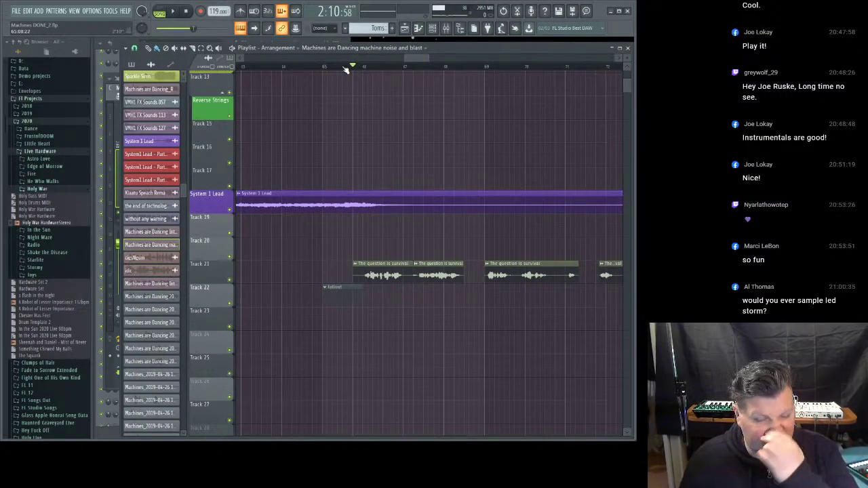
{"action": "scroll", "coordinate": [345, 70], "scroll_direction": "down", "scroll_amount": 2}
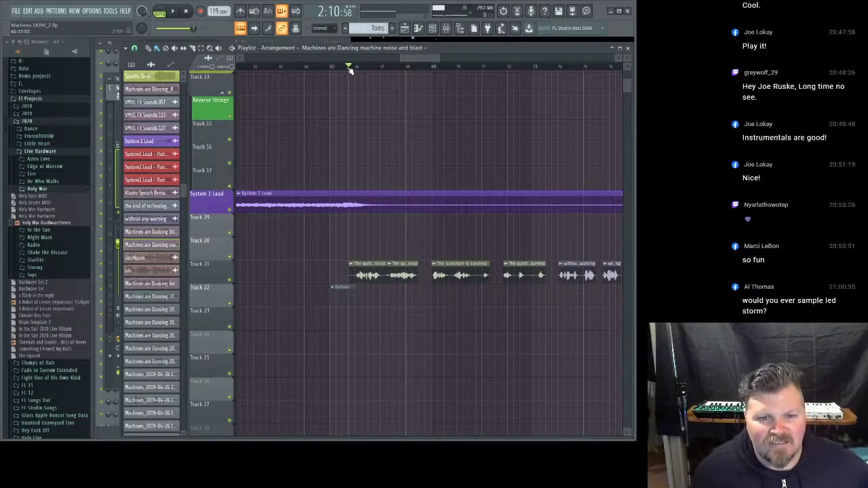
{"action": "scroll", "coordinate": [349, 70], "scroll_direction": "down", "scroll_amount": 6}
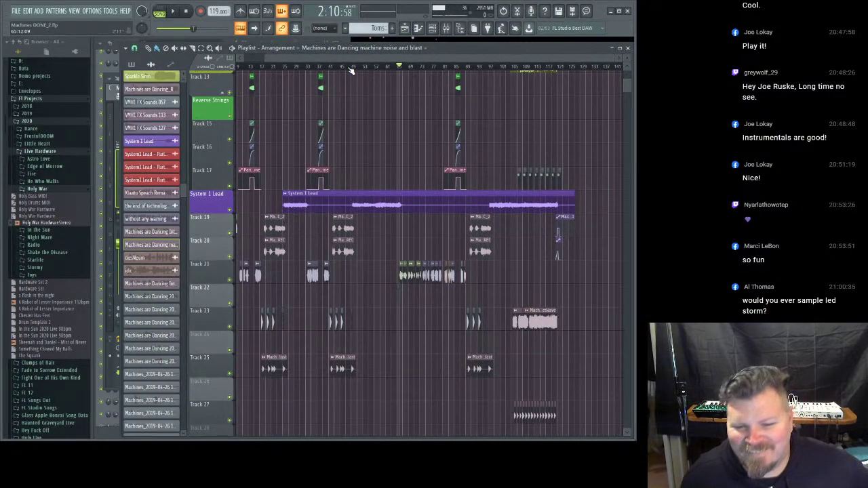
- Solo Track 23 and play its Machines are Dancing_2_DirectWave clips from bar 105 to their end
{"action": "scroll", "coordinate": [387, 255], "scroll_direction": "down", "scroll_amount": 3}
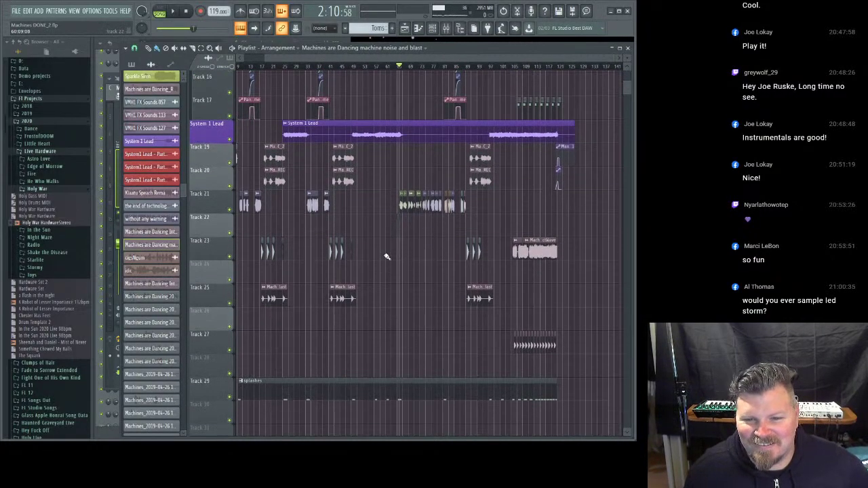
{"action": "scroll", "coordinate": [523, 70], "scroll_direction": "up", "scroll_amount": 3}
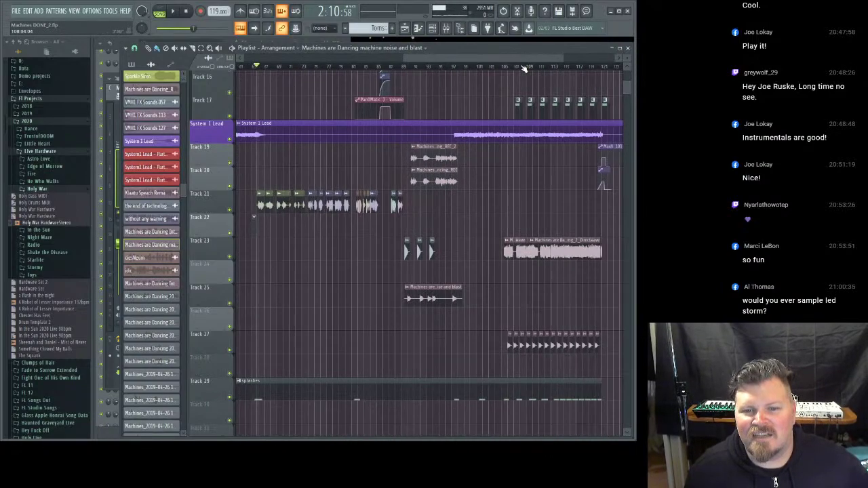
{"action": "scroll", "coordinate": [523, 70], "scroll_direction": "up", "scroll_amount": 2}
{"action": "right_click", "coordinate": [230, 257]}
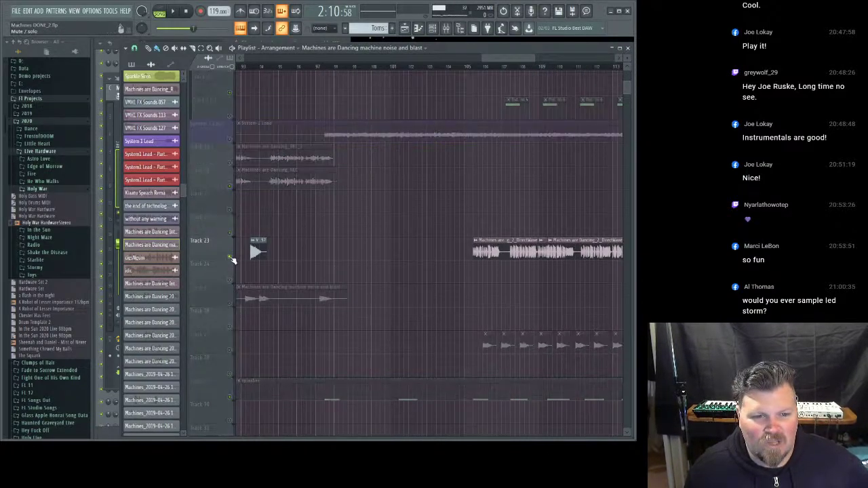
{"action": "left_click", "coordinate": [467, 68]}
{"action": "key", "text": "space"}
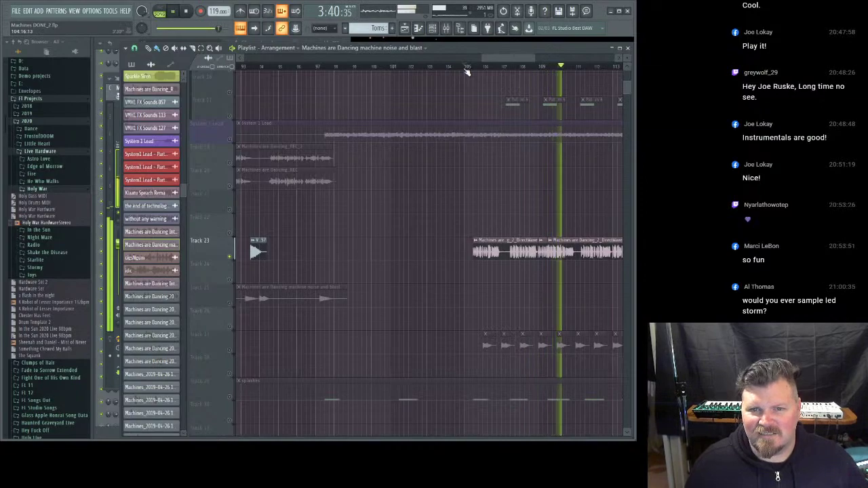
{"action": "left_click_drag", "start_coordinate": [502, 60], "coordinate": [540, 59]}
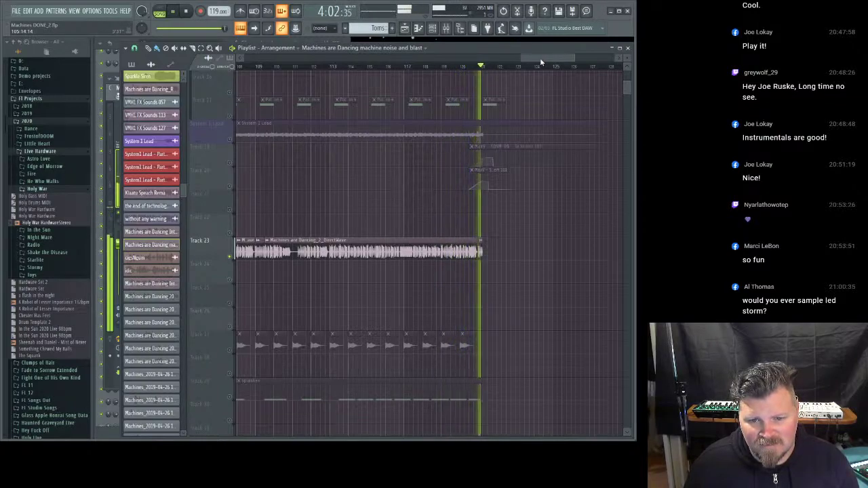
{"action": "key", "text": "space"}
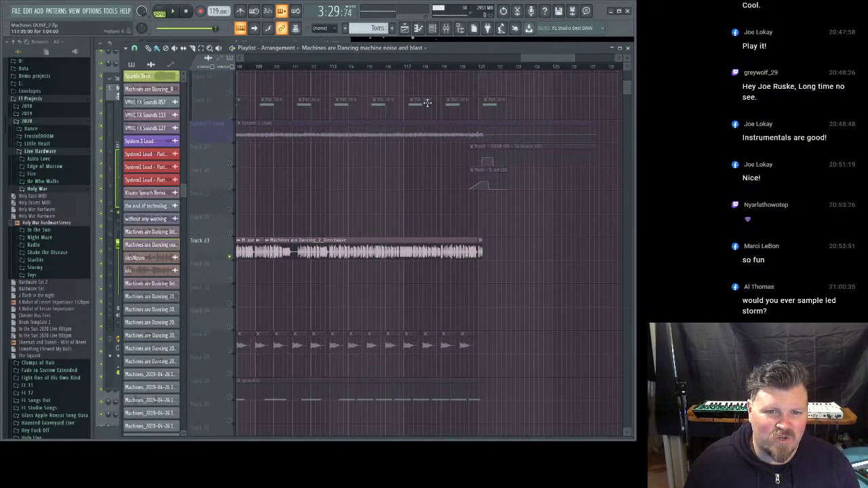
- Solo Track 17, play its late clips from about bar 107, and stop playback
{"action": "scroll", "coordinate": [411, 67], "scroll_direction": "down", "scroll_amount": 3}
{"action": "scroll", "coordinate": [387, 117], "scroll_direction": "up", "scroll_amount": 2}
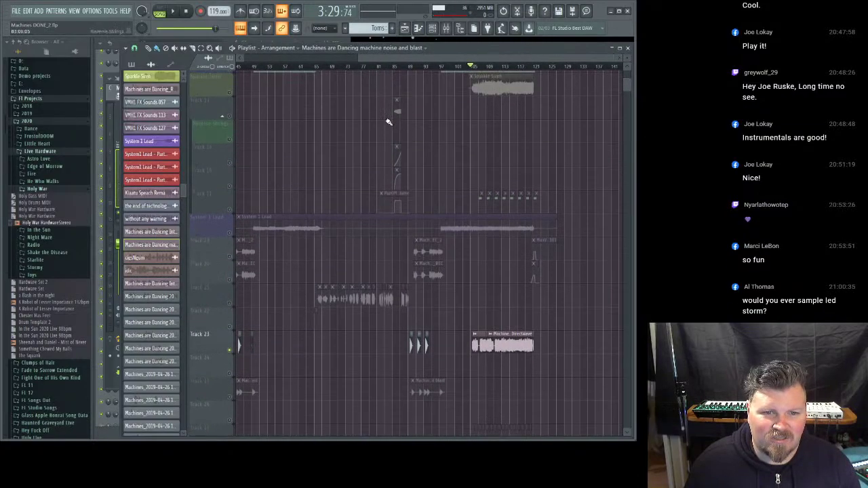
{"action": "scroll", "coordinate": [420, 67], "scroll_direction": "right", "scroll_amount": 1}
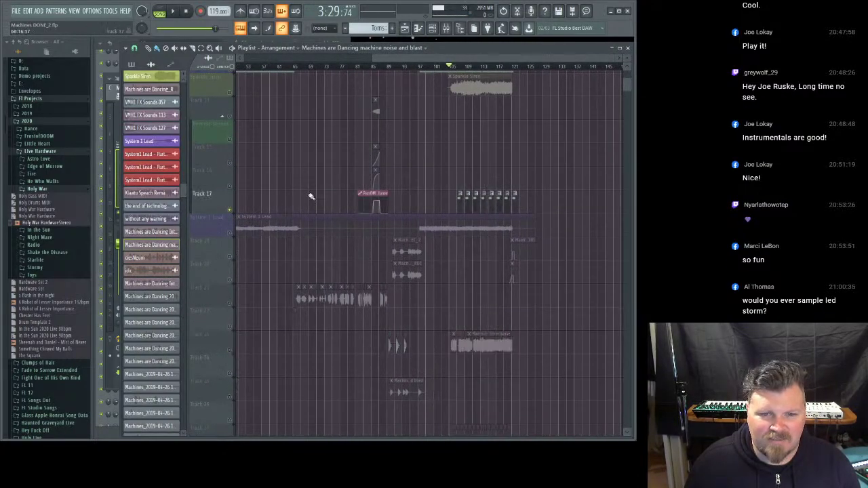
{"action": "left_click", "coordinate": [459, 67]}
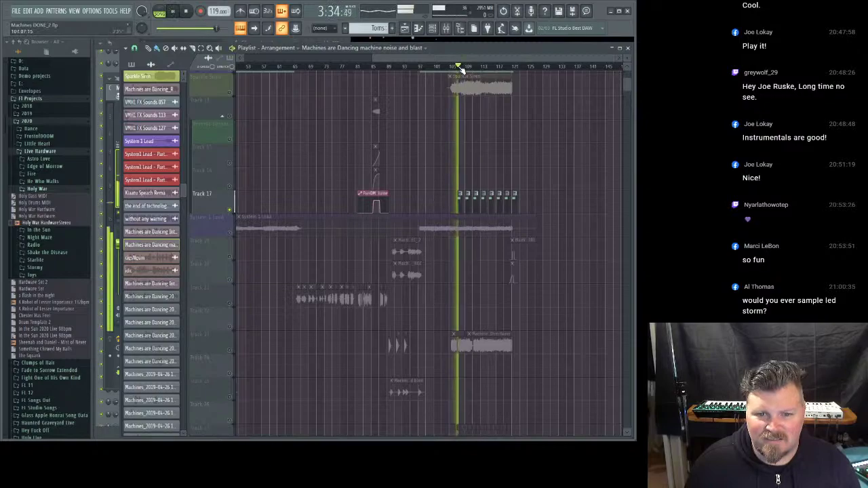
{"action": "key", "text": "space"}
- Unmute Track 27 and the splashes on Track 29 alongside Track 17, and play them together from bar 107
{"action": "scroll", "coordinate": [252, 360], "scroll_direction": "down", "scroll_amount": 4}
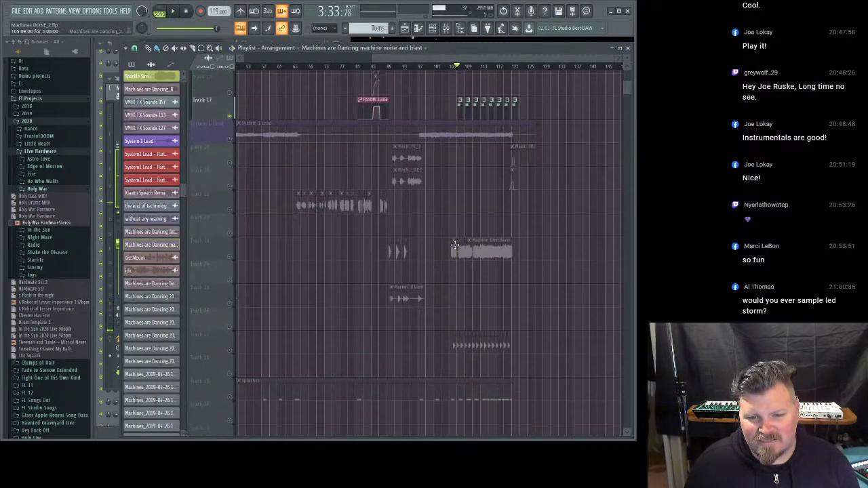
{"action": "left_click", "coordinate": [229, 350]}
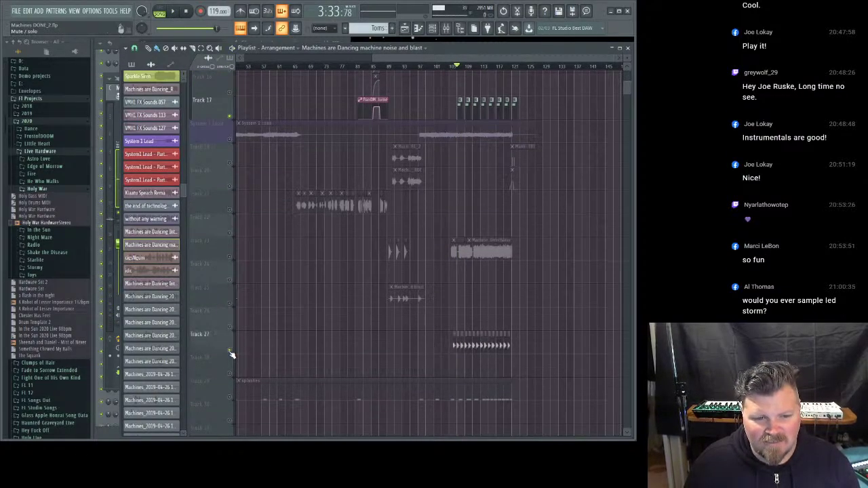
{"action": "left_click", "coordinate": [229, 397]}
{"action": "key", "text": "space"}
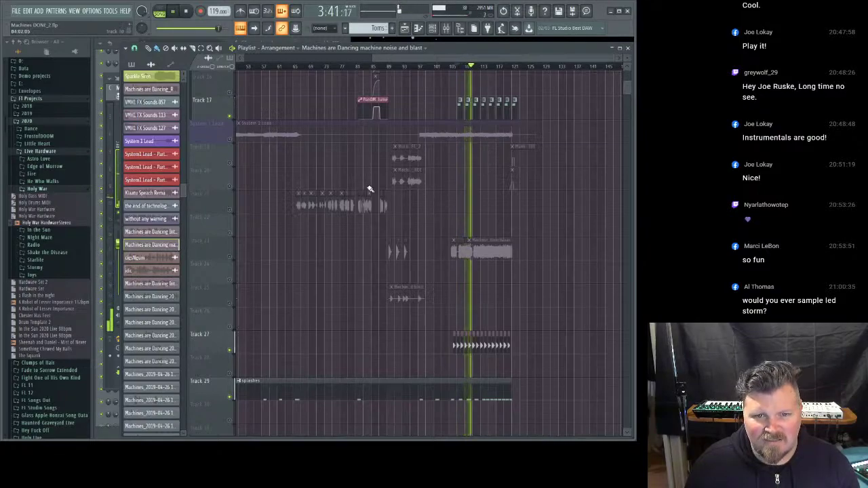
- Unmute the Hi Hats, Kick and Snare tracks during playback and listen to them with Tracks 17, 27 and 29
{"action": "scroll", "coordinate": [367, 189], "scroll_direction": "up", "scroll_amount": 4}
{"action": "scroll", "coordinate": [363, 189], "scroll_direction": "up", "scroll_amount": 9}
{"action": "left_click", "coordinate": [223, 155]}
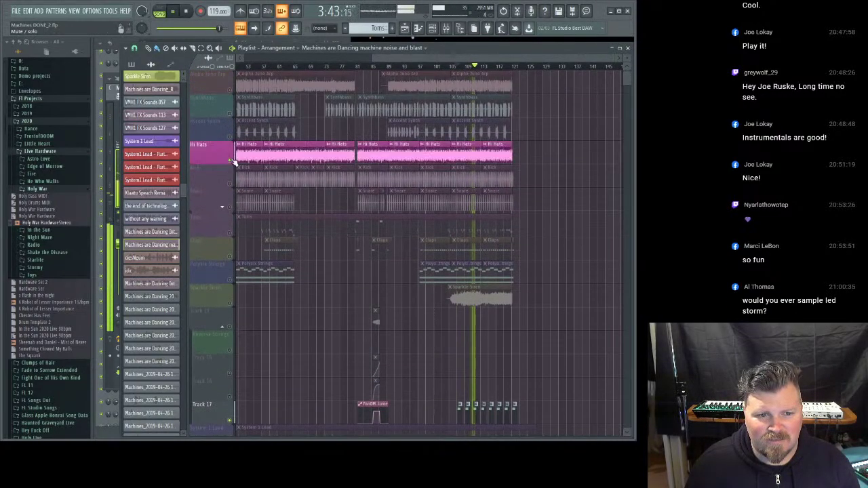
{"action": "left_click_drag", "start_coordinate": [231, 187], "coordinate": [232, 210]}
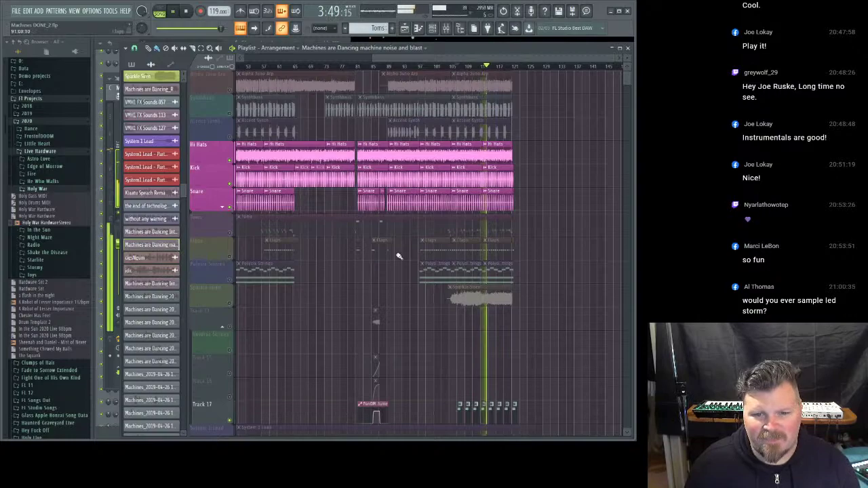
{"action": "scroll", "coordinate": [438, 295], "scroll_direction": "down", "scroll_amount": 6}
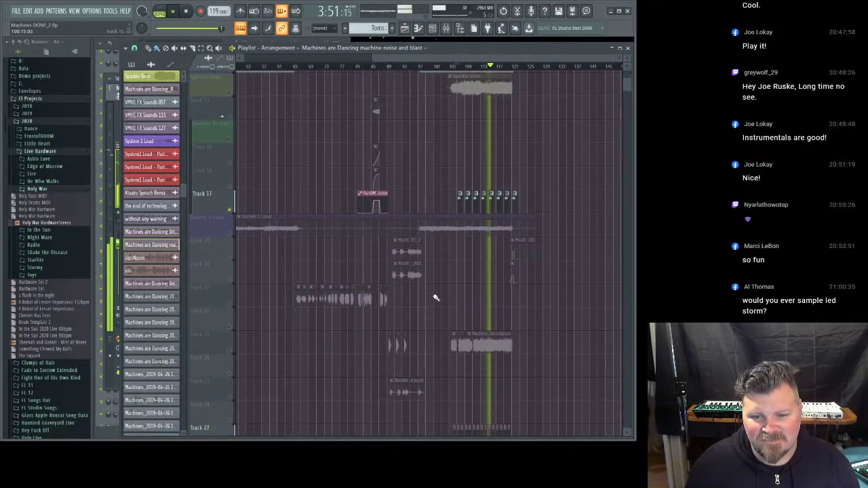
{"action": "scroll", "coordinate": [436, 297], "scroll_direction": "down", "scroll_amount": 2}
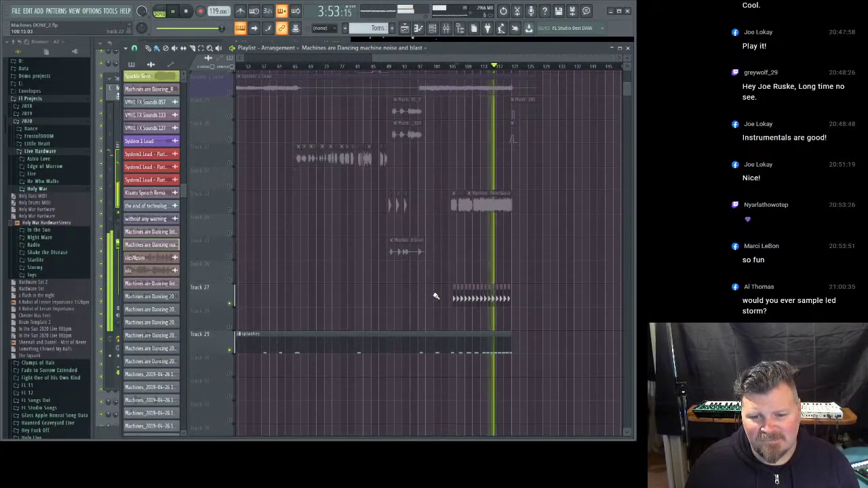
{"action": "scroll", "coordinate": [436, 296], "scroll_direction": "up", "scroll_amount": 5}
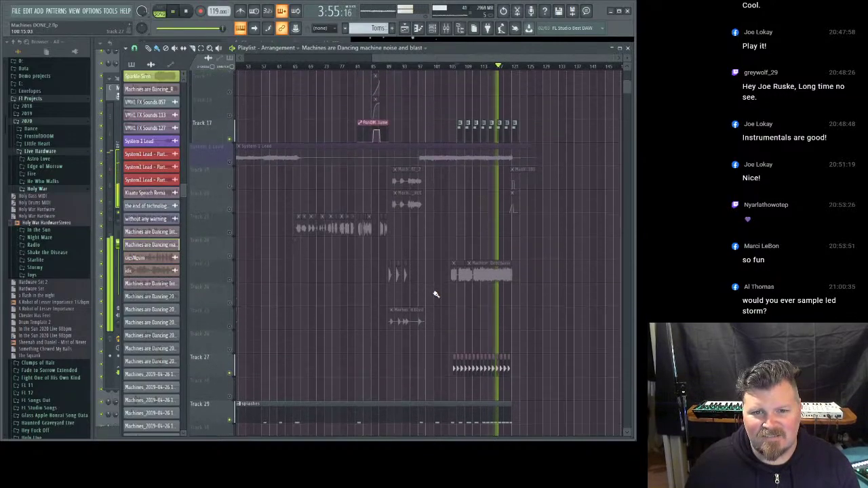
{"action": "scroll", "coordinate": [436, 294], "scroll_direction": "up", "scroll_amount": 3}
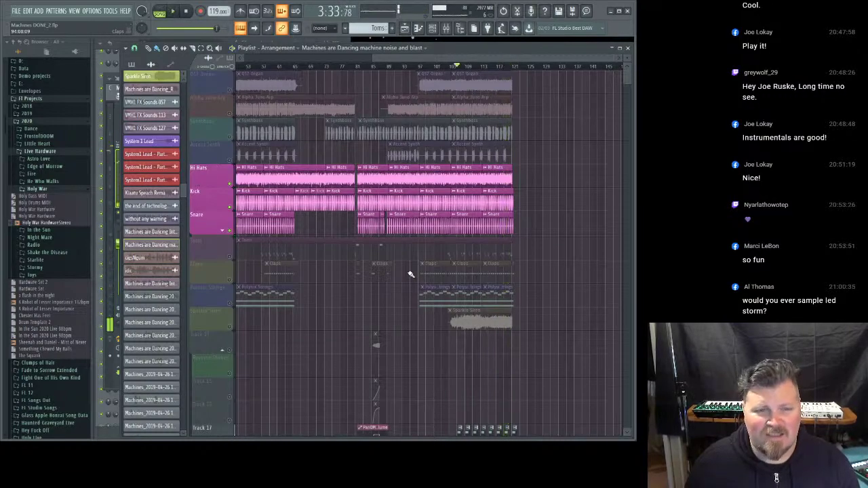
- Unmute all playlist tracks again and return the playback position to the start of the song
{"action": "right_click", "coordinate": [230, 185]}
{"action": "right_click", "coordinate": [230, 185]}
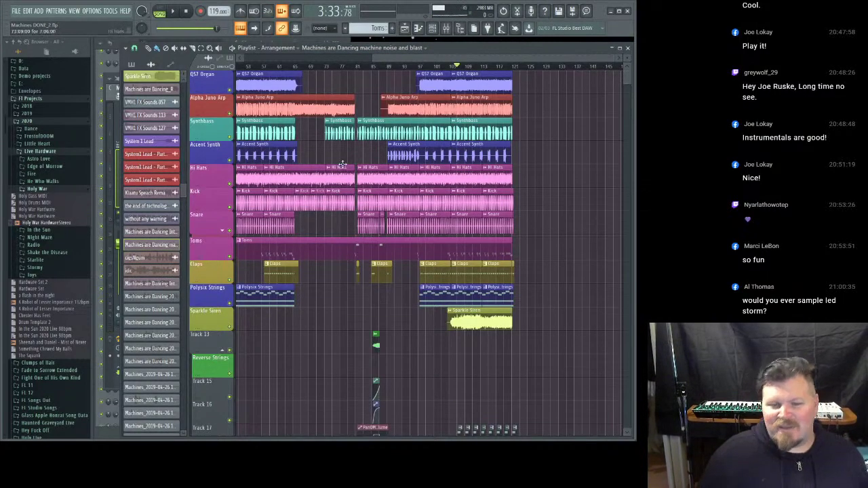
{"action": "scroll", "coordinate": [361, 67], "scroll_direction": "down", "scroll_amount": 2}
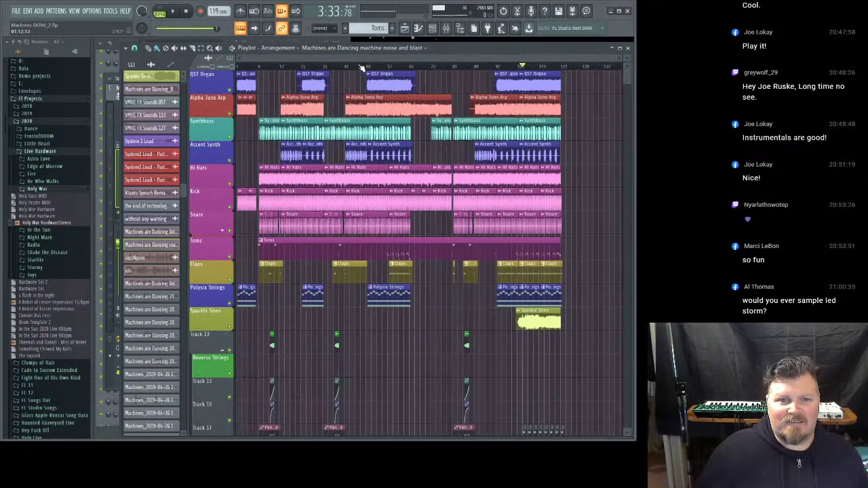
{"action": "left_click", "coordinate": [187, 12]}
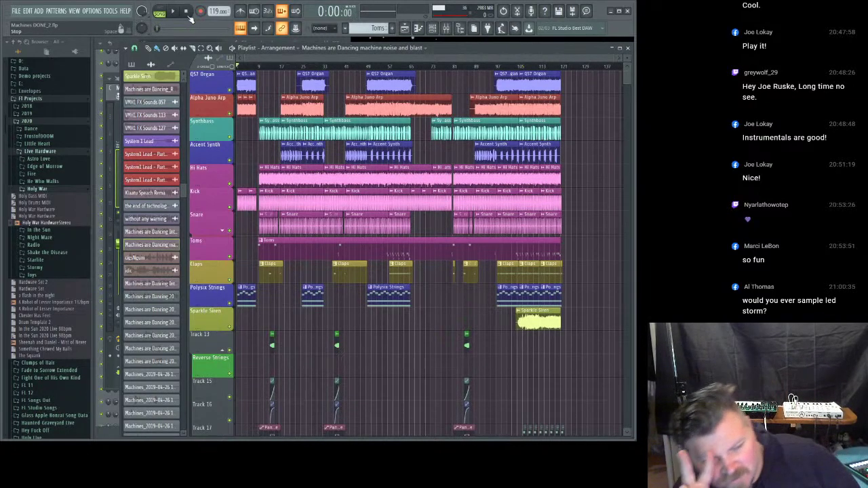